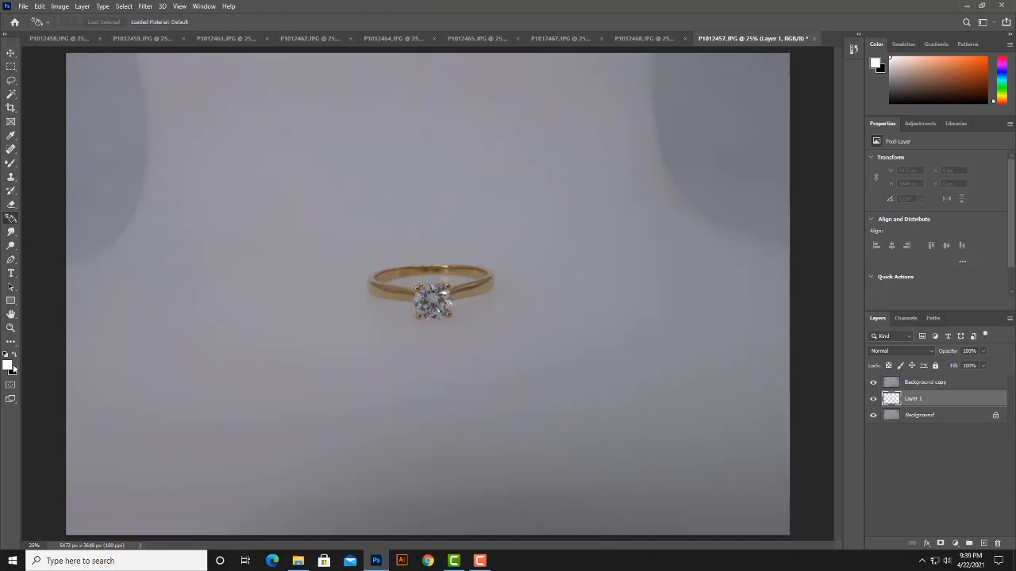
# Step: Fill Layer 1 with white using the Paint Bucket Tool
pyautogui.click(8, 366)
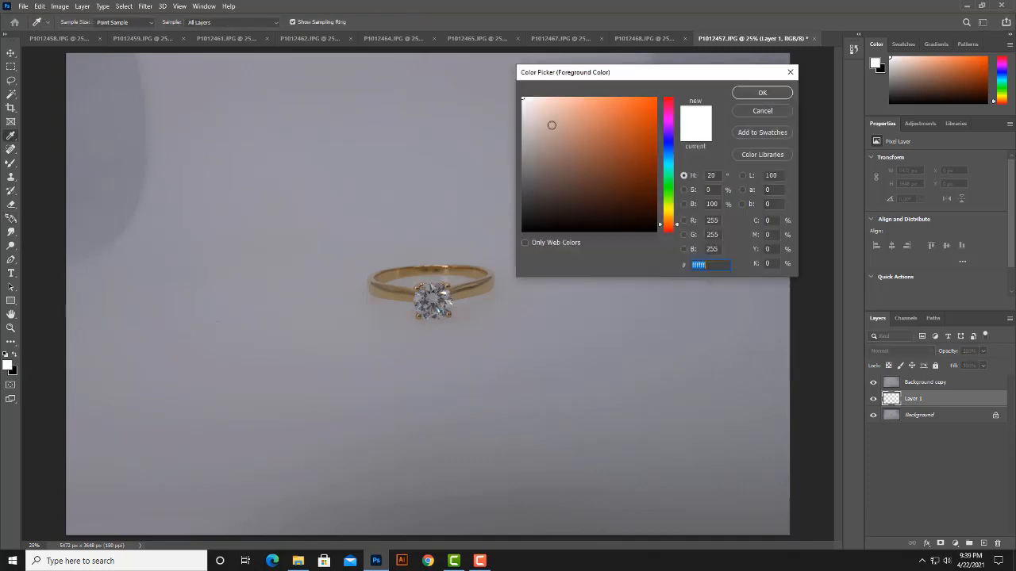
pyautogui.click(762, 94)
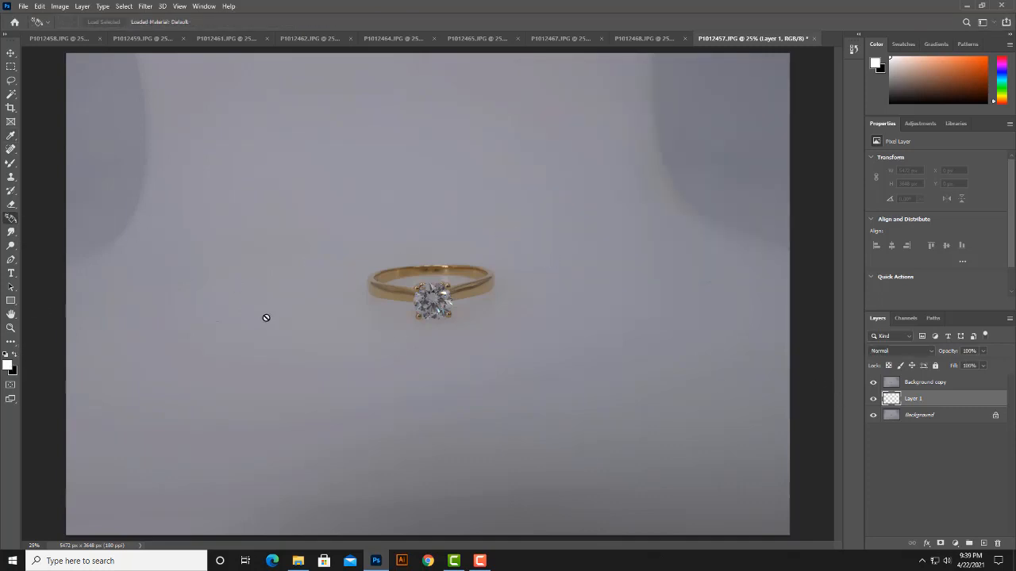
pyautogui.rightClick(11, 219)
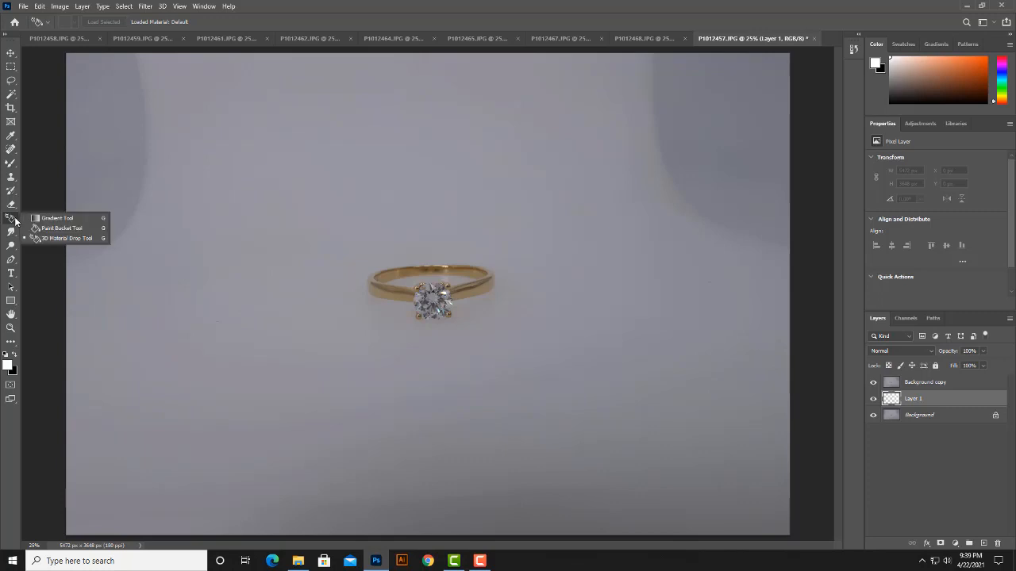
pyautogui.click(61, 228)
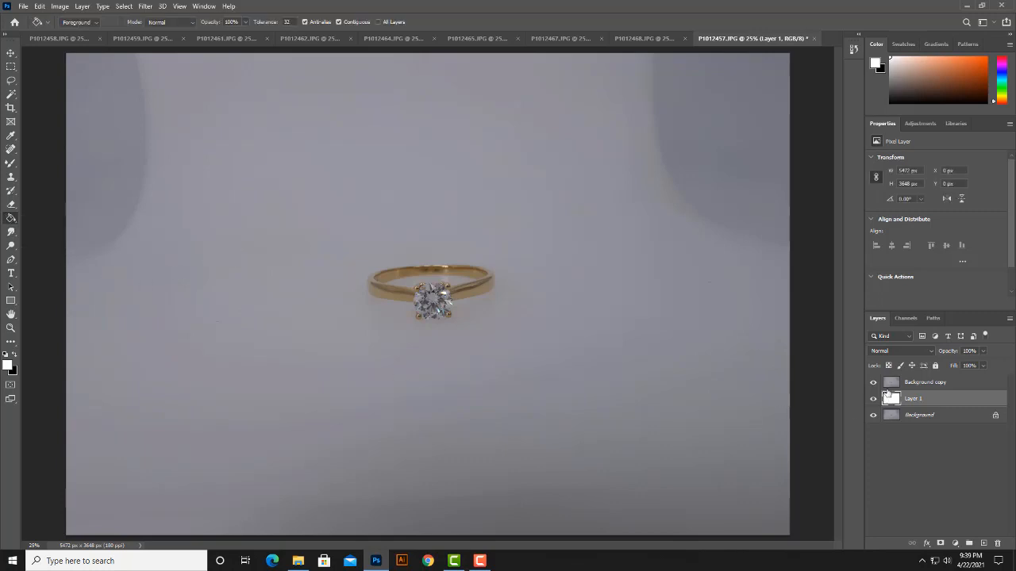
# Step: On the Background copy layer, trace a Pen path from the upper-left prong over the diamond's top edge to the upper-right prong
pyautogui.click(914, 382)
pyautogui.click(9, 260)
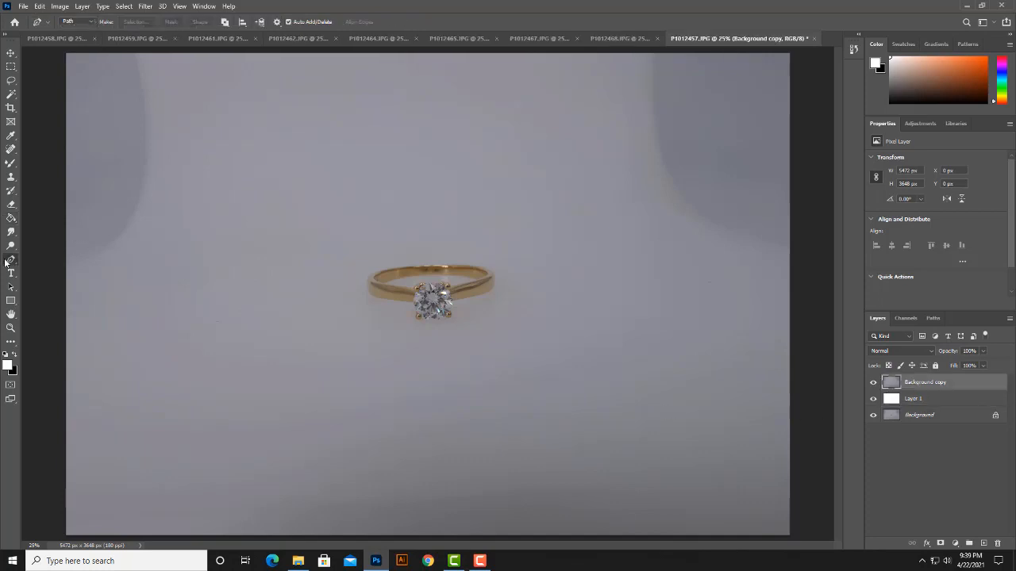
pyautogui.rightClick(6, 262)
pyautogui.click(36, 260)
pyautogui.hotkey('ctrl', '+')
pyautogui.hotkey('ctrl', '+')
pyautogui.hotkey('ctrl', '+')
pyautogui.hotkey('ctrl', '+')
pyautogui.hotkey('ctrl', '+')
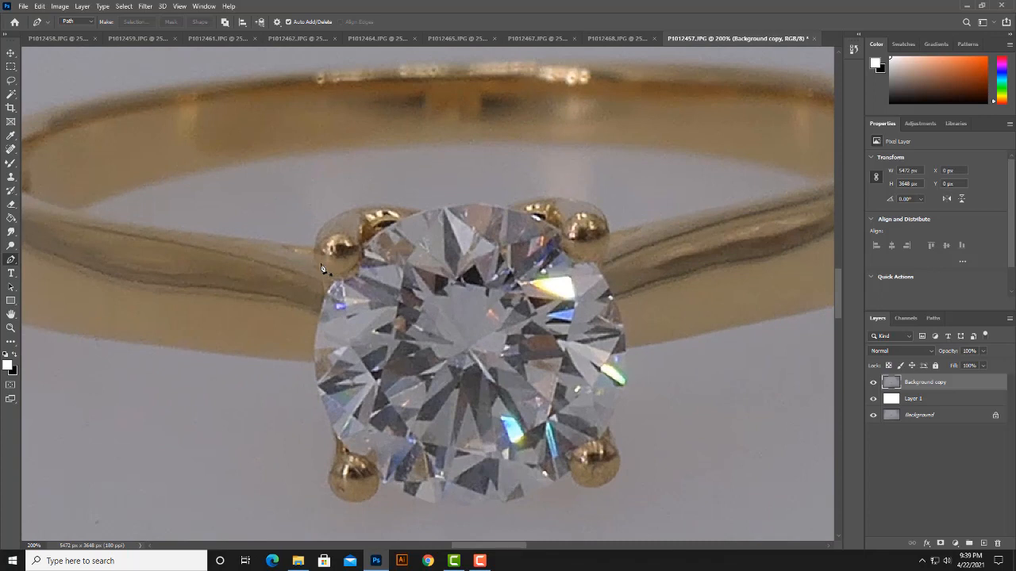
pyautogui.moveTo(310, 249); pyautogui.dragTo(364, 241)
pyautogui.click(367, 241)
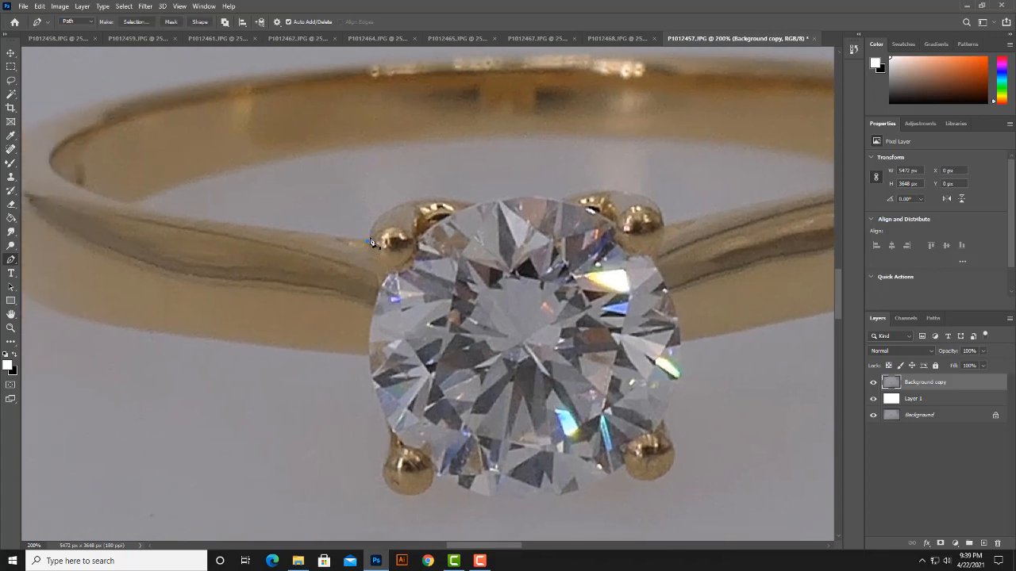
pyautogui.moveTo(536, 225); pyautogui.dragTo(581, 206)
pyautogui.keyDown('alt'); pyautogui.click(476, 205); pyautogui.keyUp('alt')
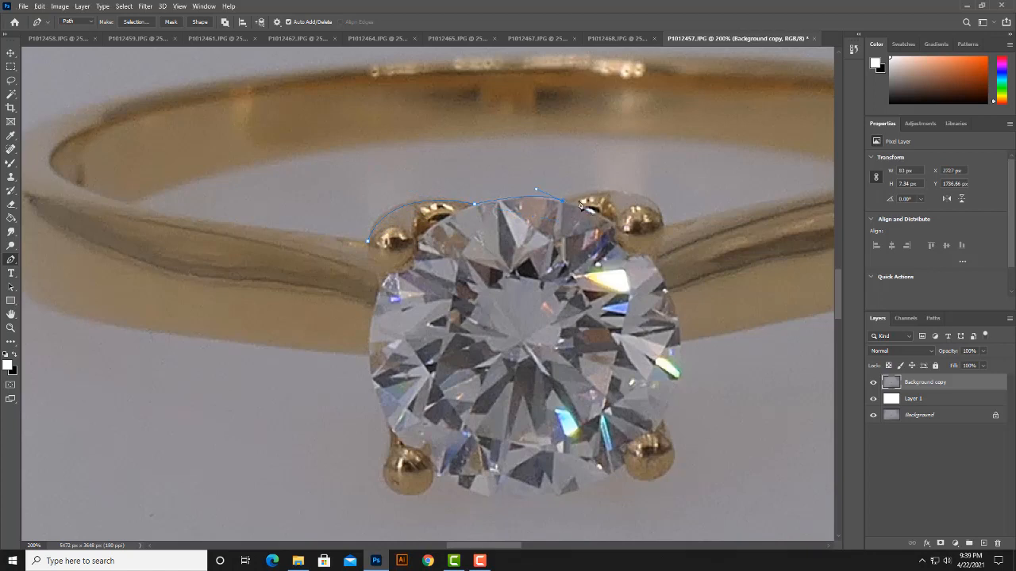
pyautogui.moveTo(665, 225); pyautogui.dragTo(678, 287)
pyautogui.keyDown('alt'); pyautogui.click(664, 226); pyautogui.keyUp('alt')
# Step: Continue the path around the ring's inner opening, along the right shoulder and the band's inner edge, and close it at the upper-left prong
pyautogui.moveTo(706, 223); pyautogui.dragTo(525, 255)
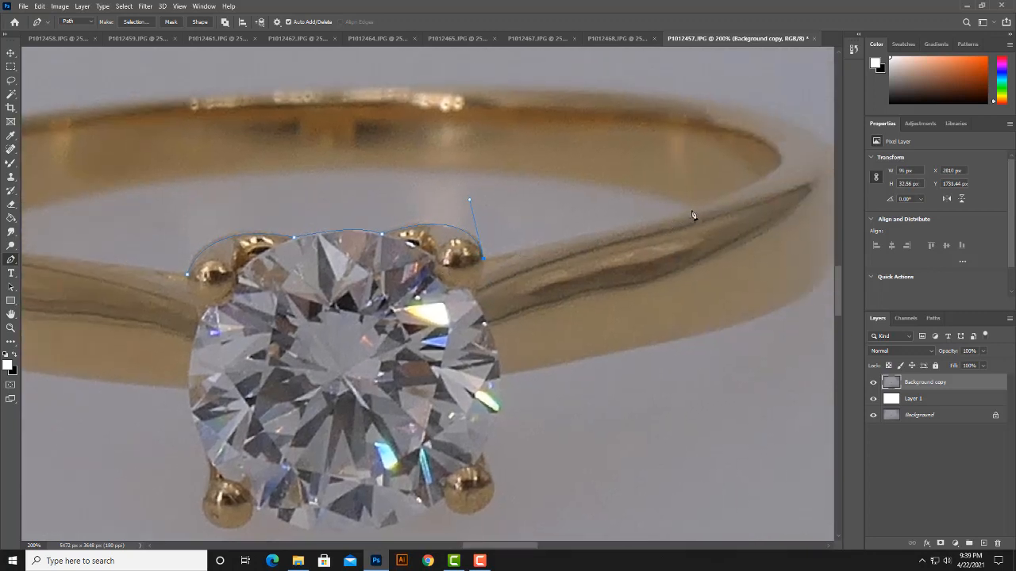
pyautogui.moveTo(693, 211); pyautogui.dragTo(715, 199)
pyautogui.keyDown('alt'); pyautogui.click(693, 211); pyautogui.keyUp('alt')
pyautogui.moveTo(384, 168); pyautogui.dragTo(173, 167)
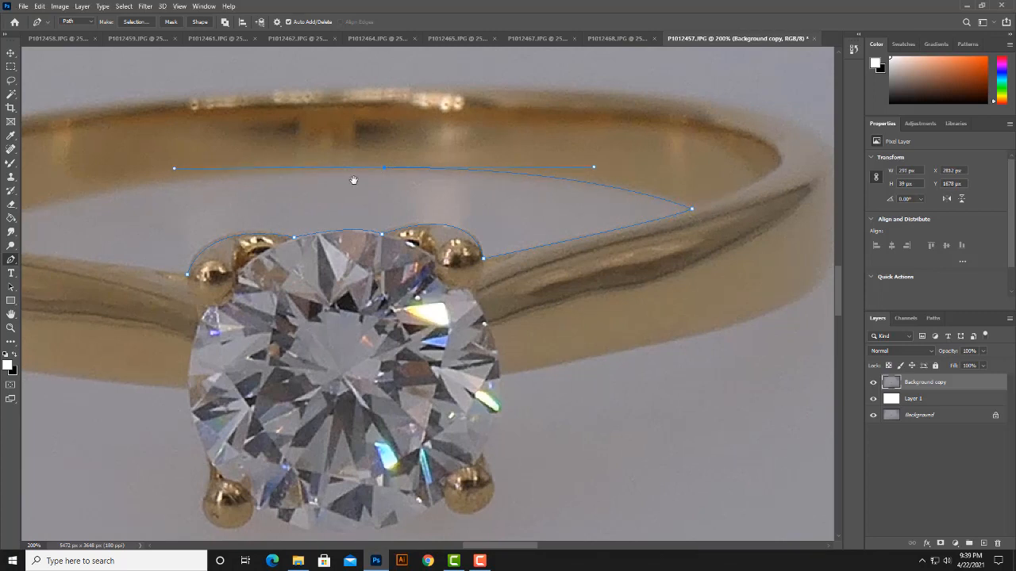
pyautogui.moveTo(351, 177); pyautogui.dragTo(607, 151)
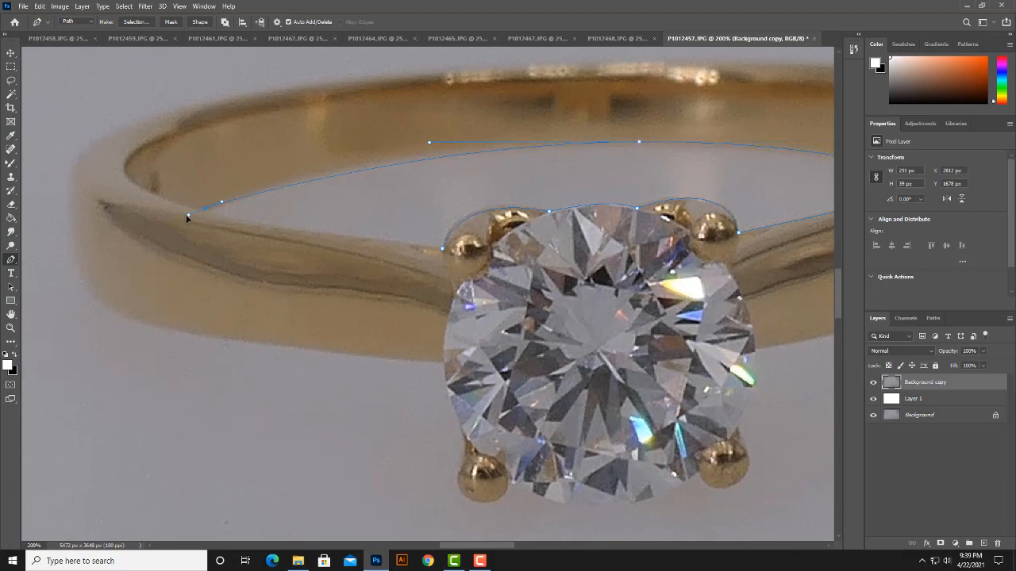
pyautogui.click(161, 231)
pyautogui.moveTo(153, 237); pyautogui.dragTo(206, 210)
pyautogui.moveTo(442, 251); pyautogui.dragTo(633, 272)
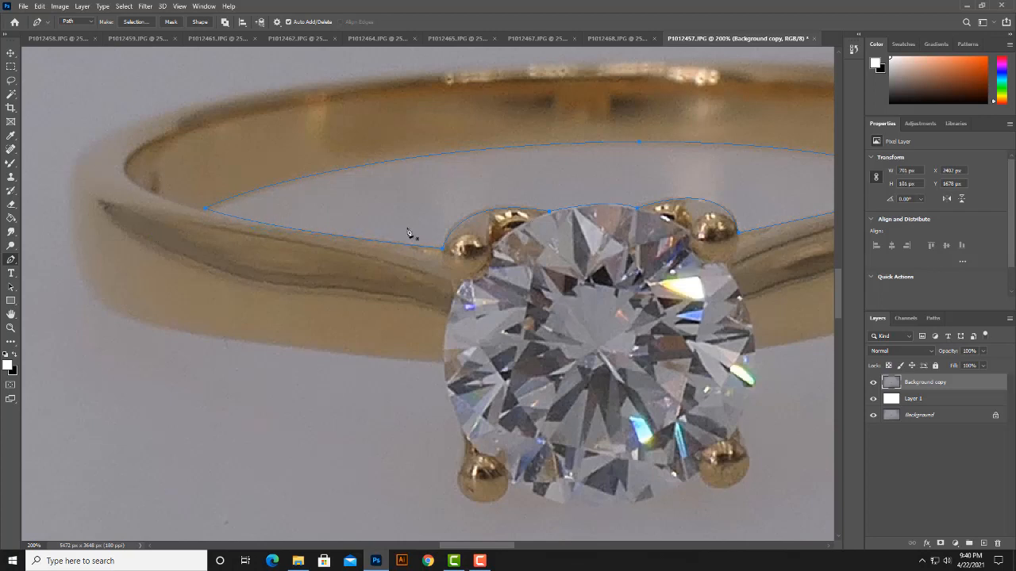
# Step: Start the outer Pen path at the diamond's left edge and trace it down and around the lower-left prong
pyautogui.scroll(-3, 444, 298)
pyautogui.click(442, 266)
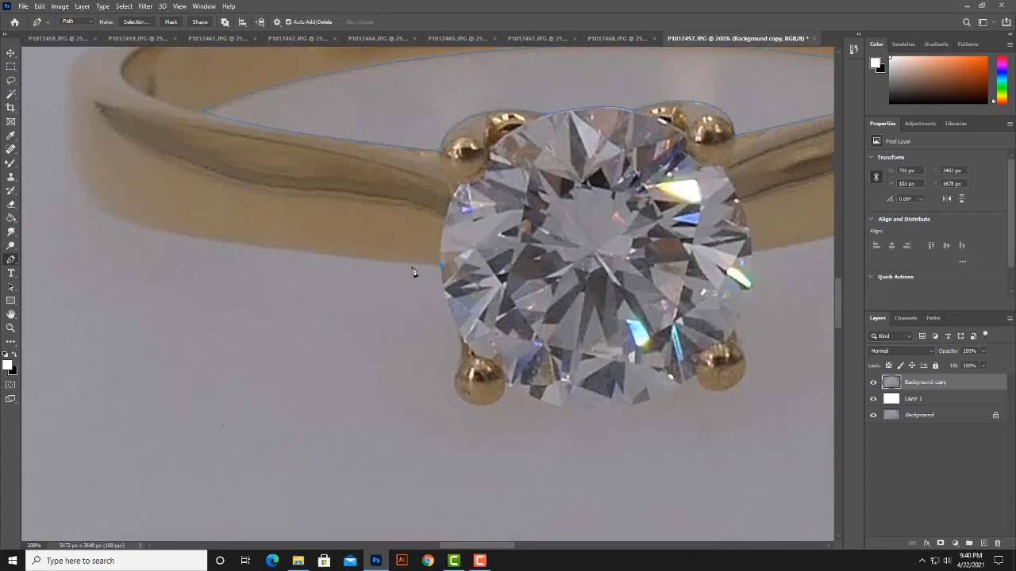
pyautogui.moveTo(423, 265); pyautogui.dragTo(374, 149)
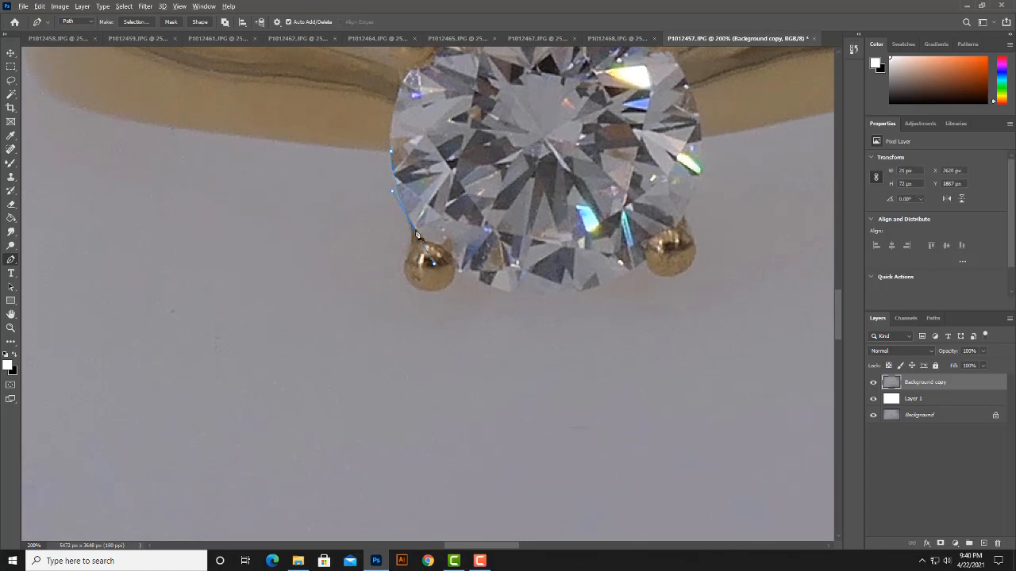
pyautogui.keyDown('alt'); pyautogui.click(414, 228); pyautogui.keyUp('alt')
pyautogui.click(406, 270)
pyautogui.click(400, 272)
pyautogui.click(443, 292)
pyautogui.click(456, 278)
# Step: Continue the outer path along the diamond's bottom edge, around the lower-right prong and up to the right shoulder
pyautogui.moveTo(542, 270); pyautogui.dragTo(337, 269)
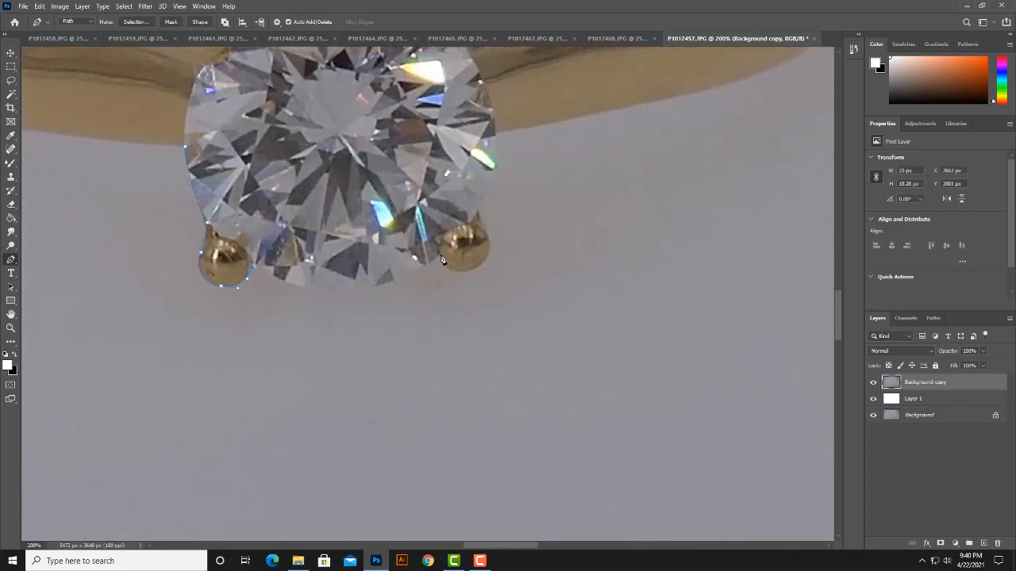
pyautogui.moveTo(441, 254); pyautogui.dragTo(530, 186)
pyautogui.keyDown('alt'); pyautogui.click(440, 255); pyautogui.keyUp('alt')
pyautogui.moveTo(498, 256); pyautogui.dragTo(503, 254)
pyautogui.keyDown('alt'); pyautogui.click(475, 268); pyautogui.keyUp('alt')
pyautogui.moveTo(506, 143); pyautogui.dragTo(397, 165)
pyautogui.keyDown('alt'); pyautogui.click(399, 198); pyautogui.keyUp('alt')
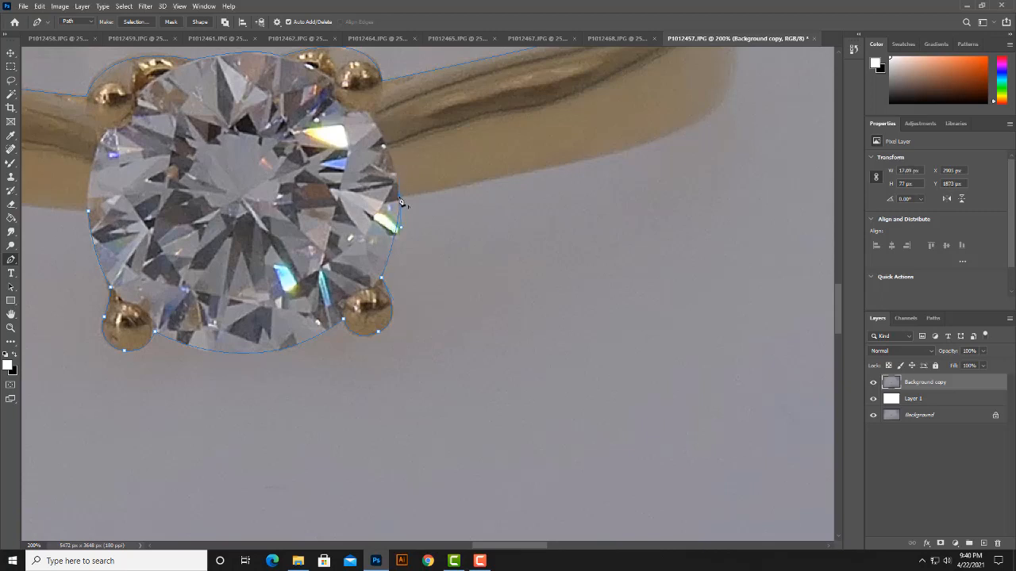
# Step: Extend the outer path along the right shoulder's lower edge and around the band's right end
pyautogui.moveTo(486, 177); pyautogui.dragTo(301, 228)
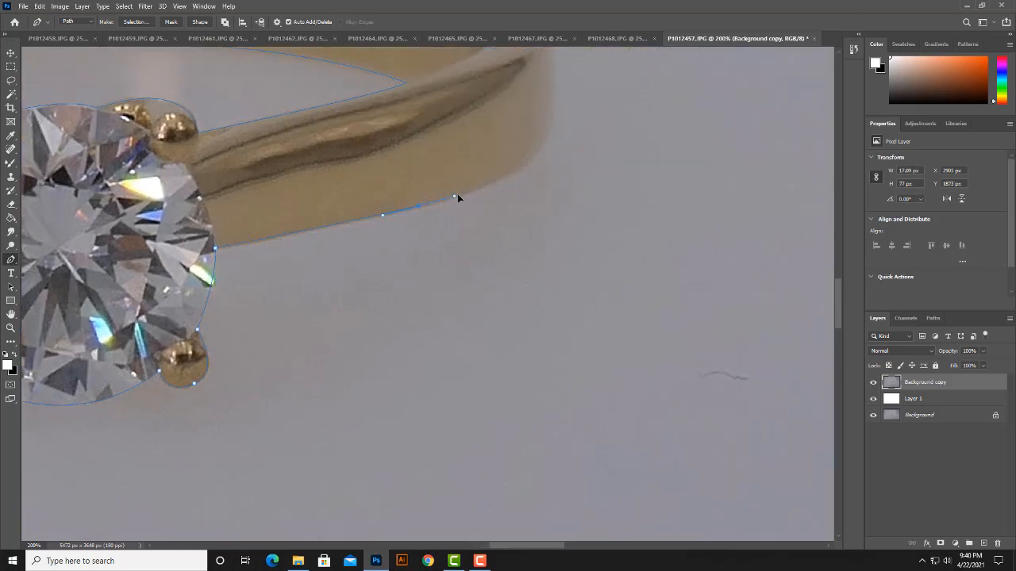
pyautogui.moveTo(569, 143); pyautogui.dragTo(567, 298)
pyautogui.click(461, 253)
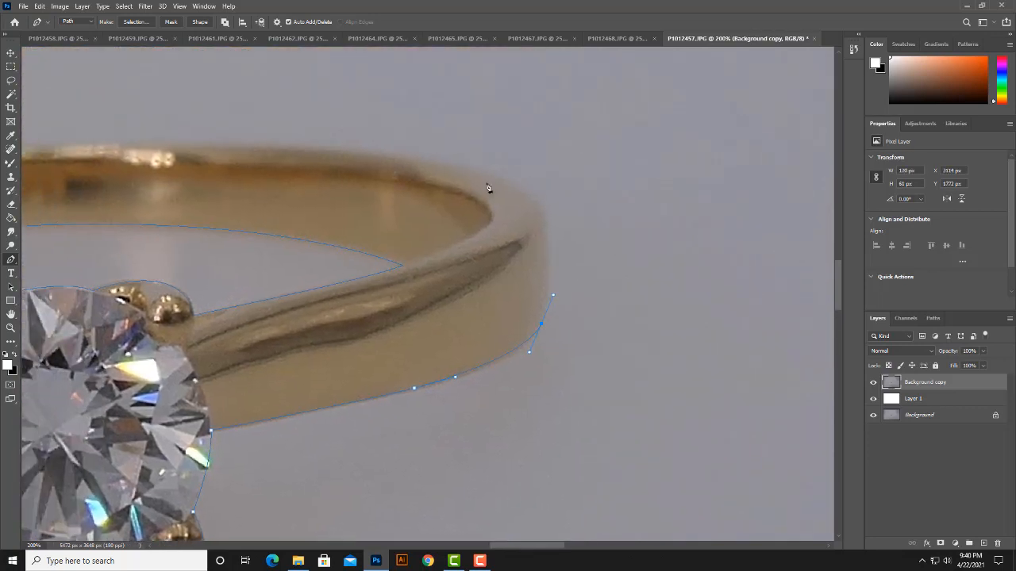
pyautogui.moveTo(479, 174); pyautogui.dragTo(407, 153)
# Step: Trace the outer path over the band's top edge and around its left end, and close it at the diamond's left edge
pyautogui.hscroll(-3, 407, 153)
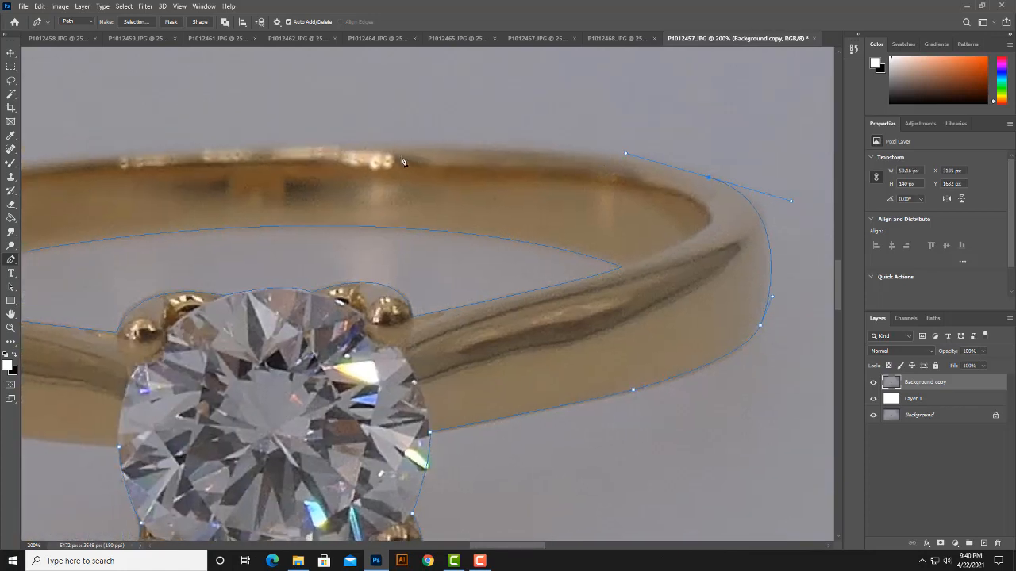
pyautogui.moveTo(395, 146); pyautogui.dragTo(416, 158)
pyautogui.hscroll(-4, 284, 145)
pyautogui.moveTo(292, 198); pyautogui.dragTo(292, 164)
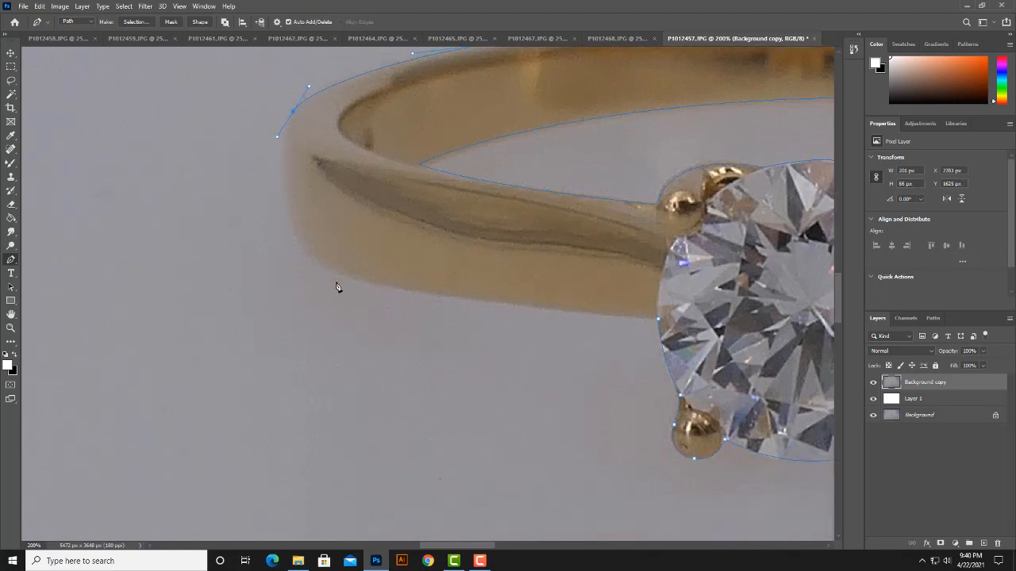
pyautogui.moveTo(337, 271); pyautogui.dragTo(299, 231)
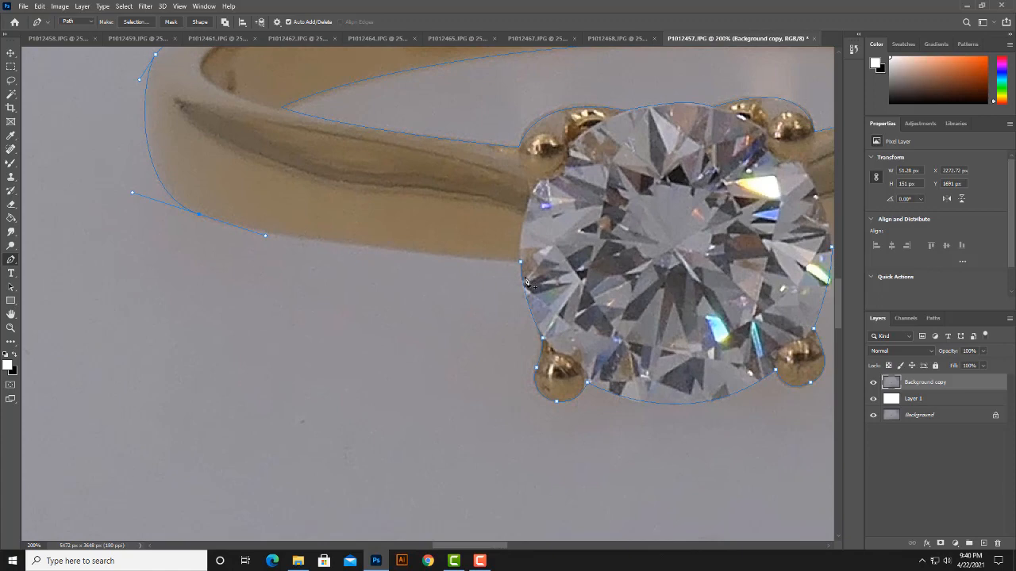
pyautogui.moveTo(521, 264); pyautogui.dragTo(626, 274)
pyautogui.moveTo(568, 264); pyautogui.dragTo(499, 258)
pyautogui.hotkey('ctrl', '0')
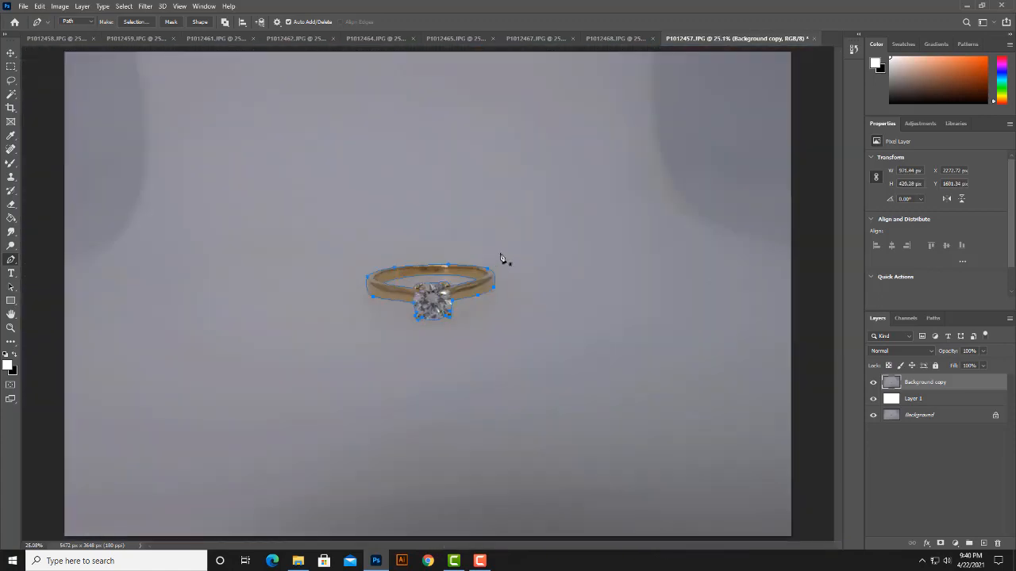
# Step: Save the work path as Path 1
pyautogui.click(933, 318)
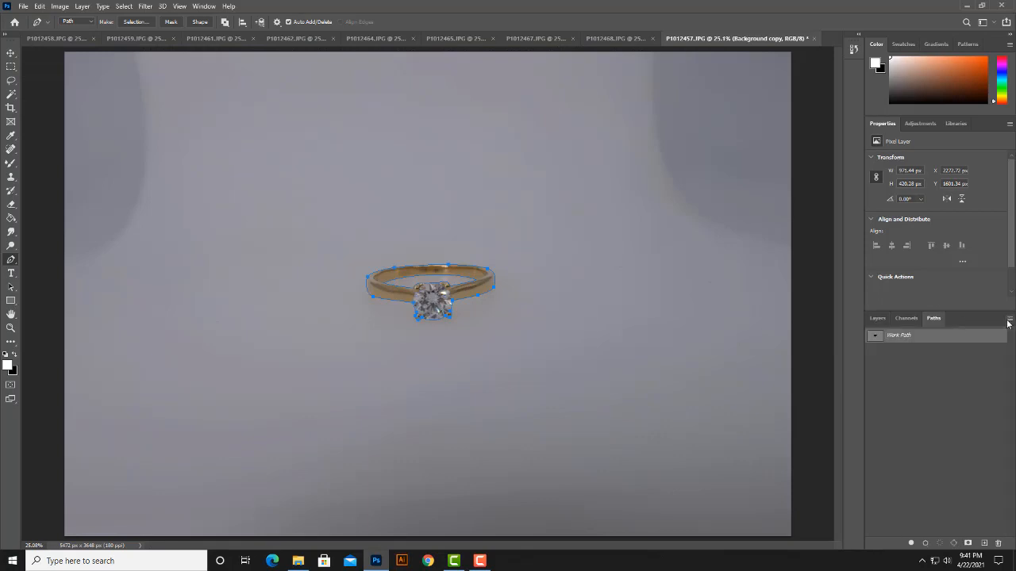
pyautogui.click(1010, 318)
pyautogui.click(984, 329)
pyautogui.click(565, 175)
# Step: Make a selection from the path and delete the grey background around the ring, clearing the selection at the end
pyautogui.rightClick(490, 215)
pyautogui.click(516, 258)
pyautogui.click(561, 150)
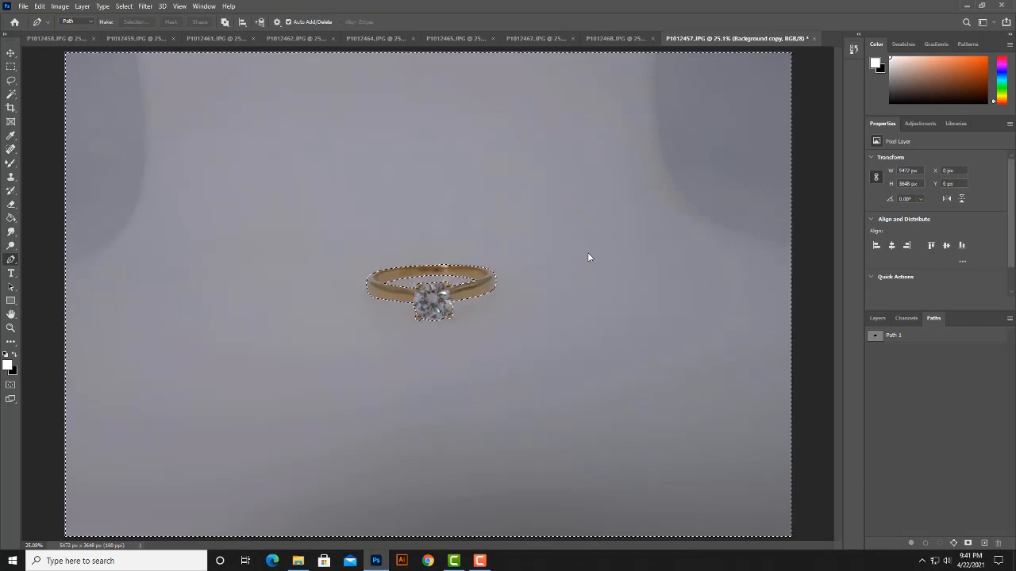
pyautogui.hotkey('alt', 'BackSpace')
pyautogui.hotkey('ctrl', 'd')
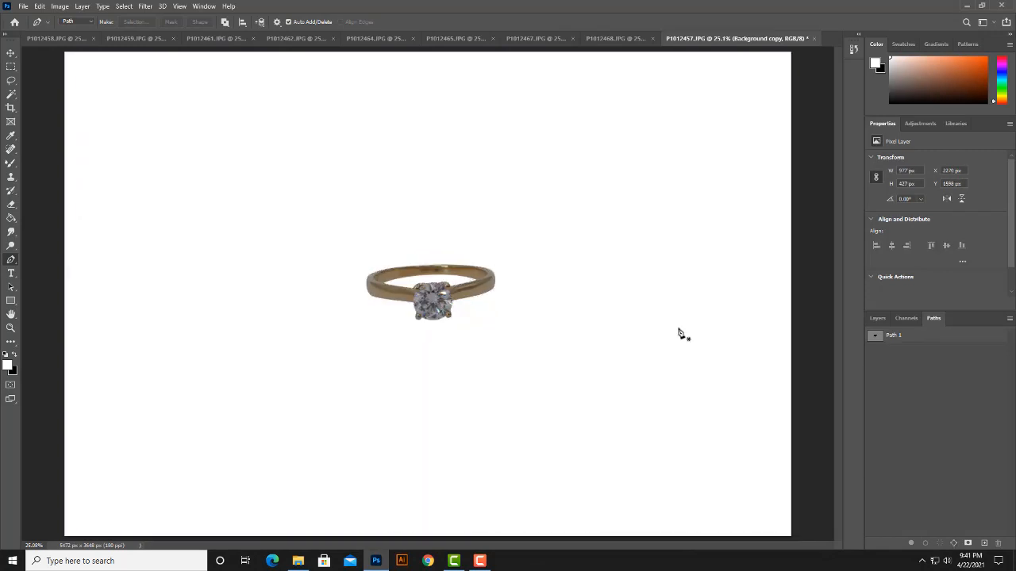
# Step: Add a Brightness/Contrast adjustment with brightness 75 limited to the ring, and merge it with the Background copy layer
pyautogui.click(879, 319)
pyautogui.keyDown('ctrl'); pyautogui.click(893, 384); pyautogui.keyUp('ctrl')
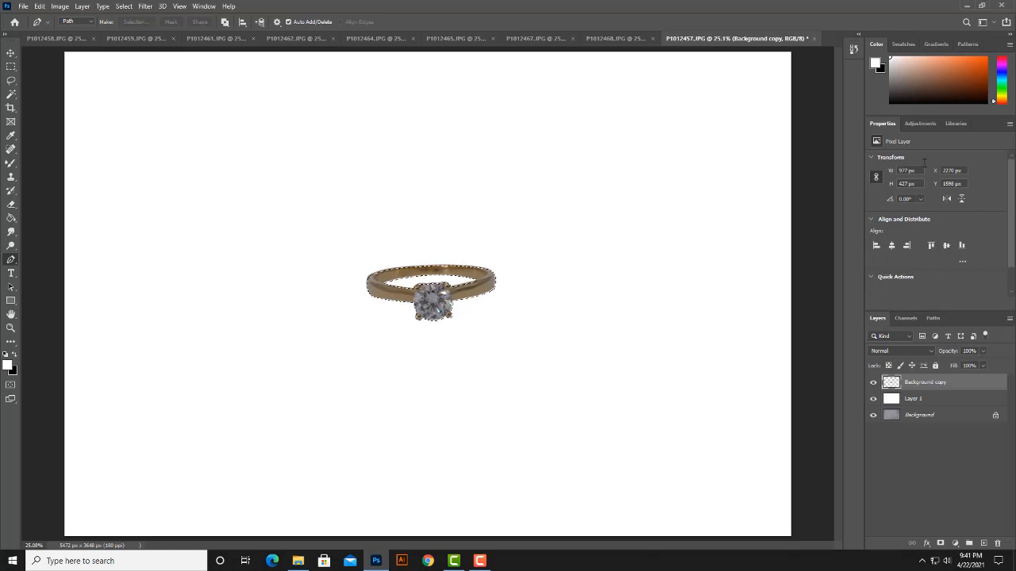
pyautogui.click(920, 124)
pyautogui.click(895, 148)
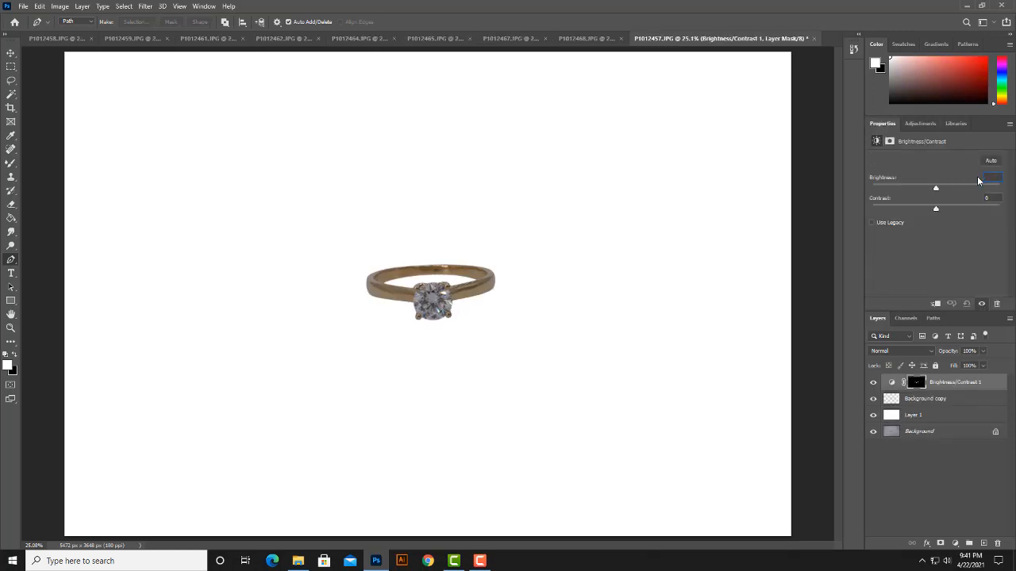
pyautogui.write('75')
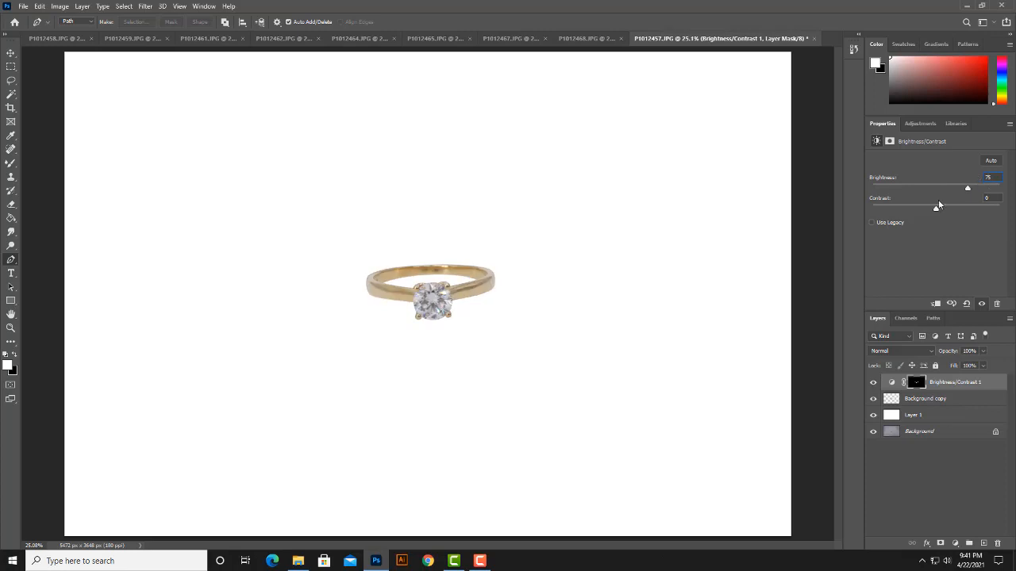
pyautogui.click(941, 399)
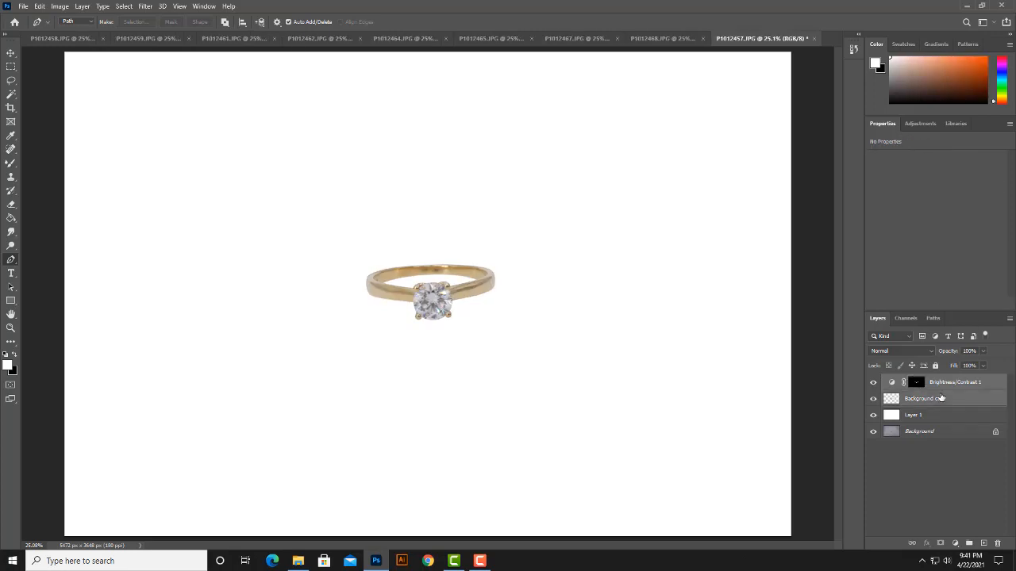
pyautogui.hotkey('ctrl', 'e')
# Step: Select the ring's pixels and sharpen them with Unsharp Mask at amount 98%, radius 8.2 pixels and threshold 0
pyautogui.keyDown('ctrl'); pyautogui.click(891, 383); pyautogui.keyUp('ctrl')
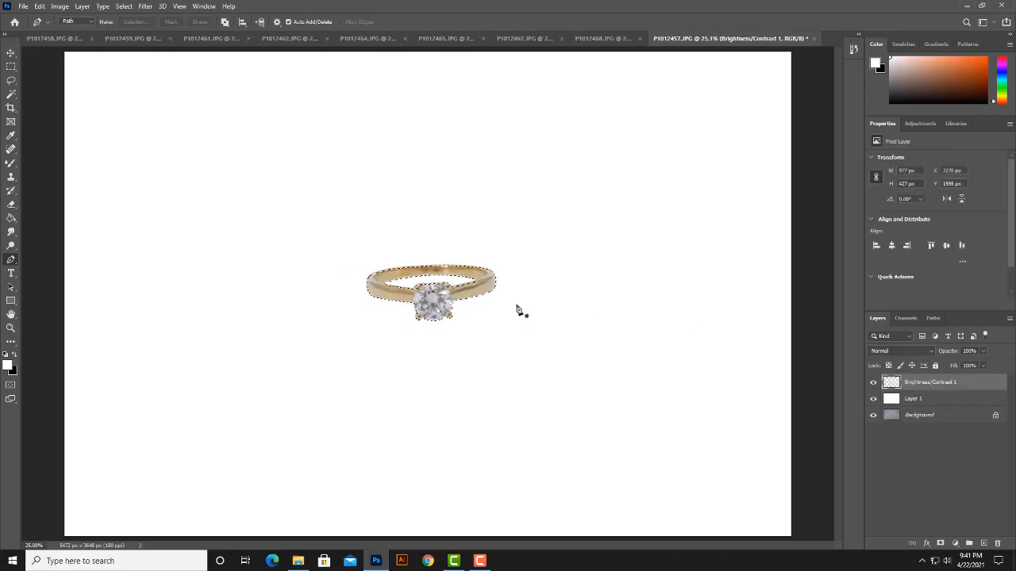
pyautogui.click(147, 7)
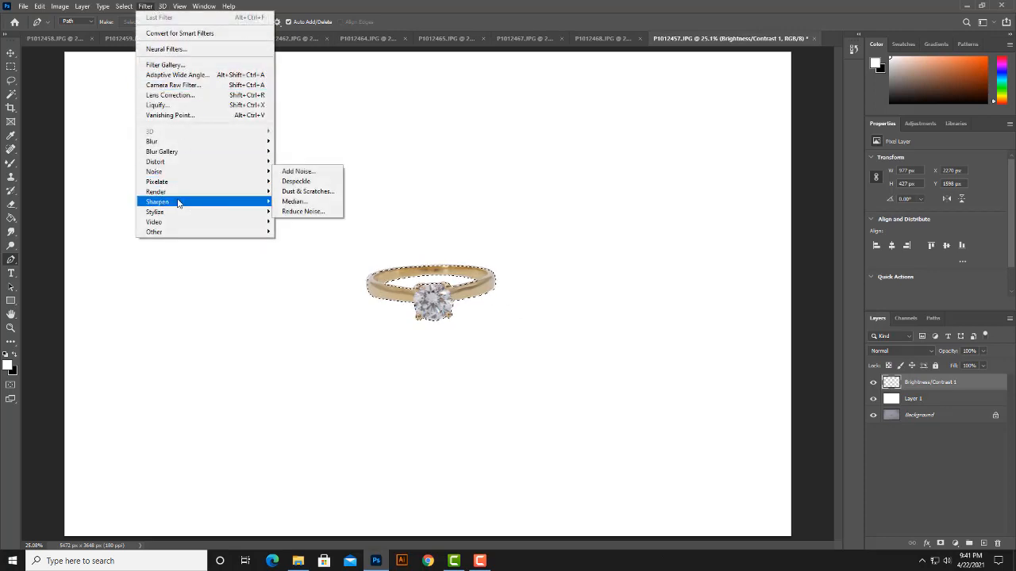
pyautogui.moveTo(178, 204)
pyautogui.click(304, 250)
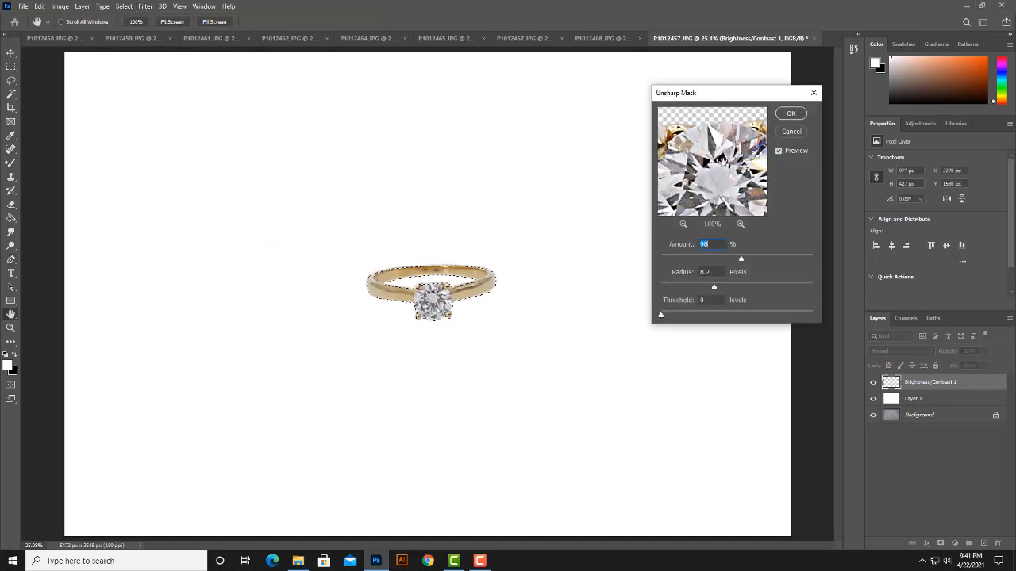
pyautogui.moveTo(702, 193); pyautogui.dragTo(651, 170)
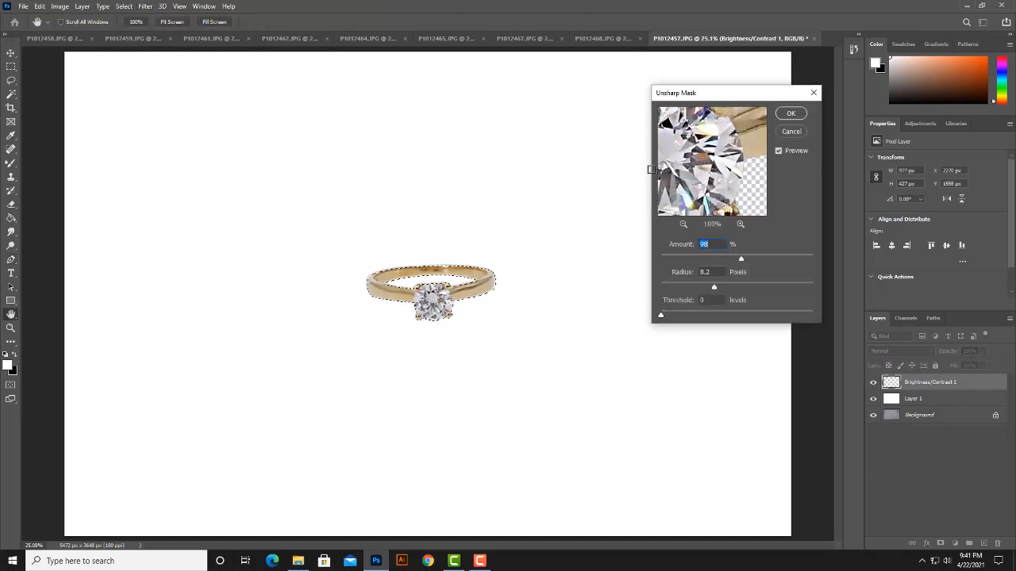
pyautogui.click(790, 113)
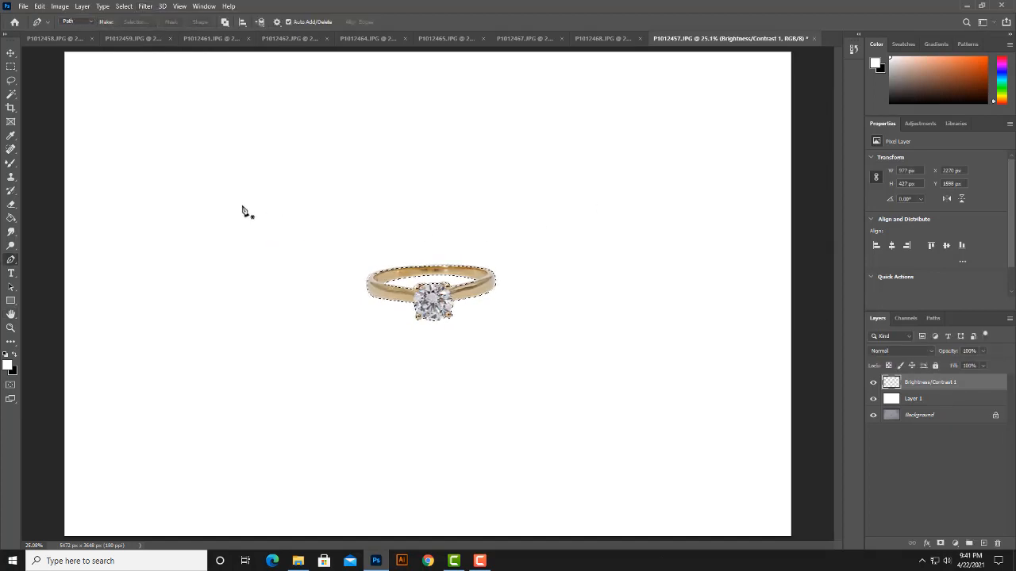
# Step: Smooth the inside of the band and its upper rim with the Mixer Brush, using gold sampled from the band
pyautogui.moveTo(10, 163); pyautogui.dragTo(36, 193)
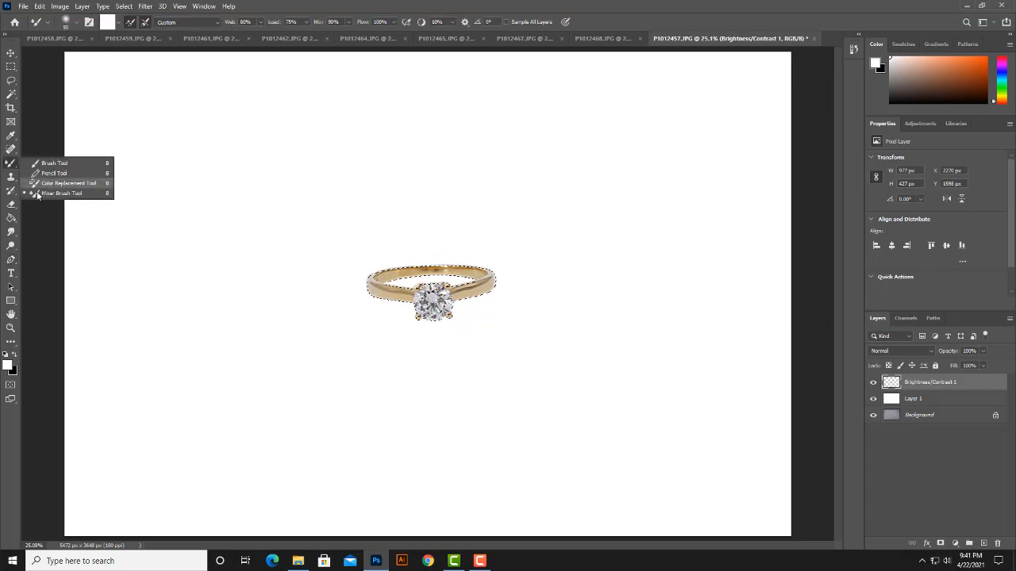
pyautogui.click(39, 195)
pyautogui.hotkey('ctrl', '+')
pyautogui.hotkey('ctrl', '+')
pyautogui.hotkey('ctrl', '+')
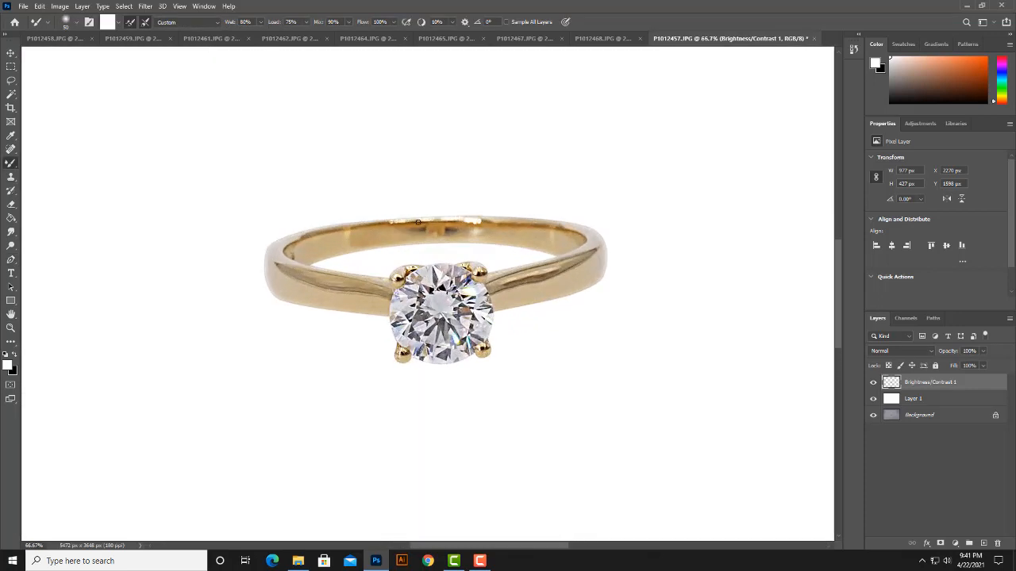
pyautogui.hotkey('ctrl', '+')
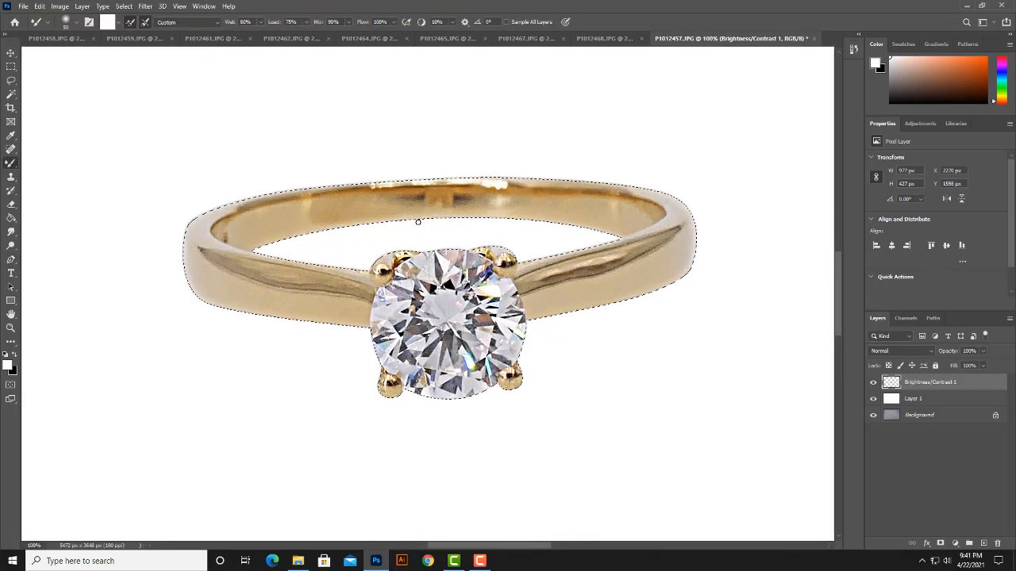
pyautogui.keyDown('alt'); pyautogui.click(580, 204); pyautogui.keyUp('alt')
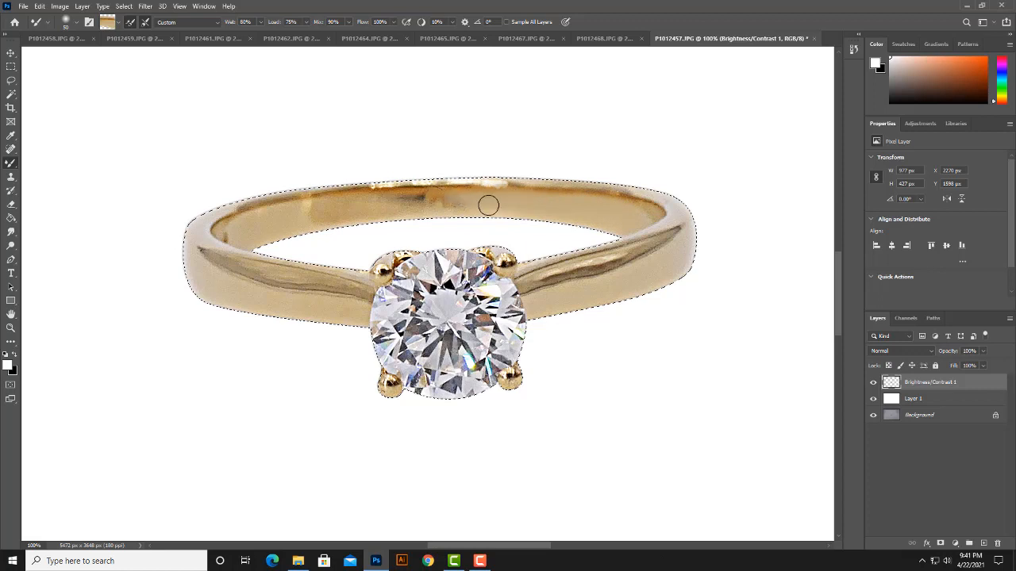
pyautogui.moveTo(456, 204); pyautogui.dragTo(389, 203)
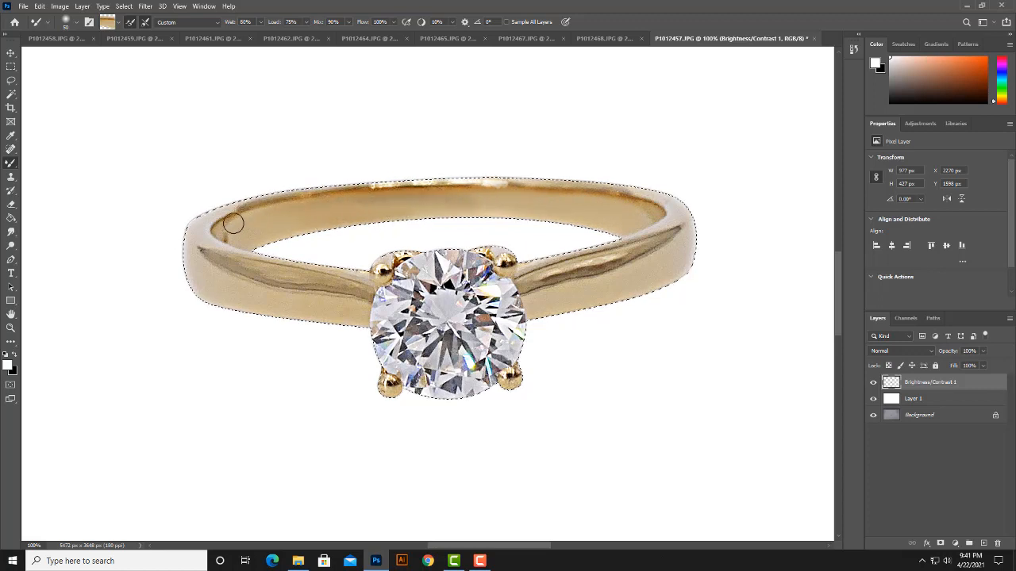
pyautogui.press('[')
pyautogui.press('[')
pyautogui.press('[')
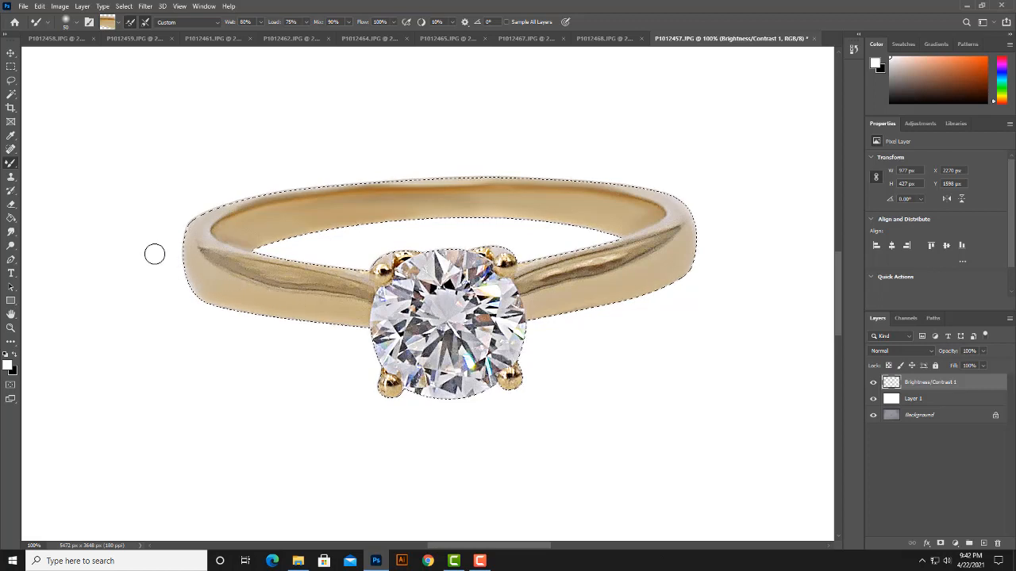
# Step: Soften the prongs and the shoulder reflections with the Smudge tool at 50% strength, and refine the band with the Mixer Brush
pyautogui.click(12, 231)
pyautogui.click(43, 253)
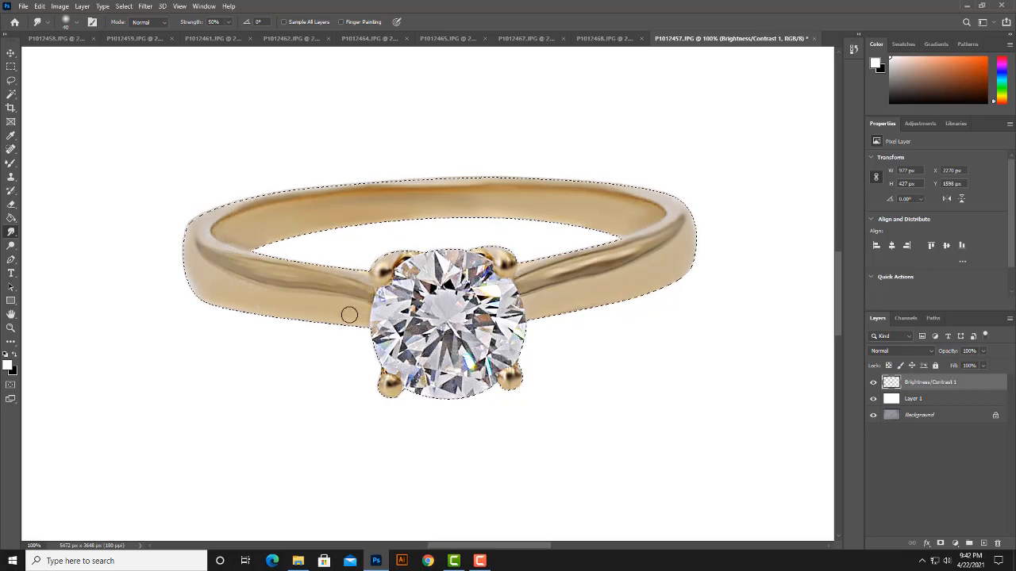
pyautogui.hotkey('ctrl', '+')
pyautogui.hotkey('ctrl', '+')
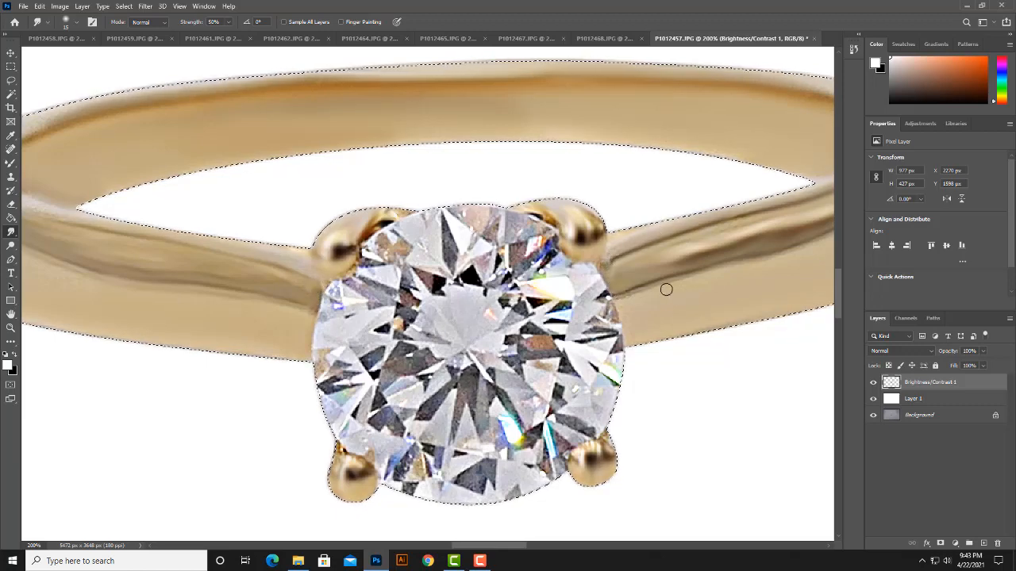
pyautogui.click(10, 163)
pyautogui.scroll(-6, 175, 202)
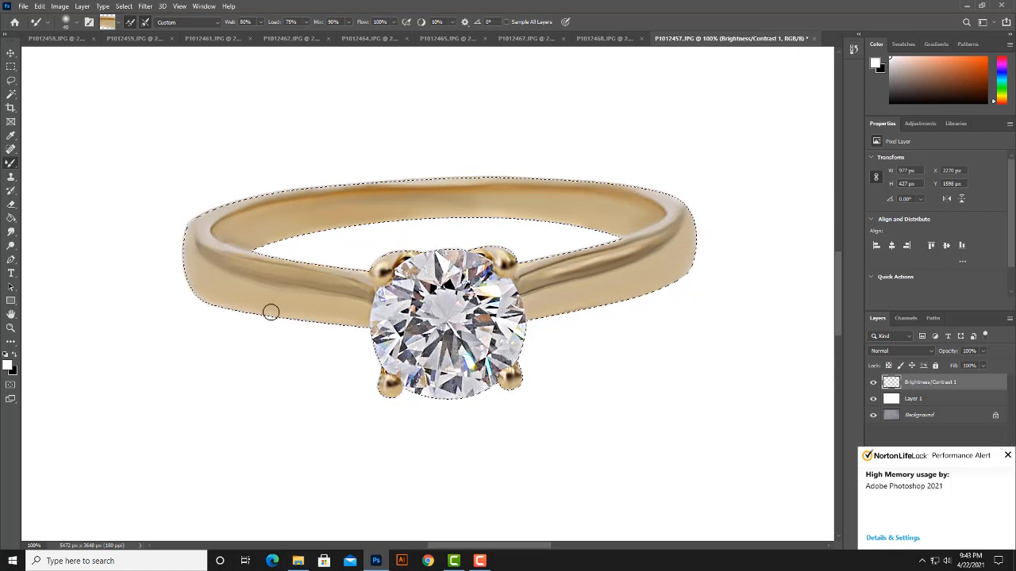
# Step: Remove the coloured specks in the diamond with the Spot Healing Brush in Content-Aware mode
pyautogui.click(10, 149)
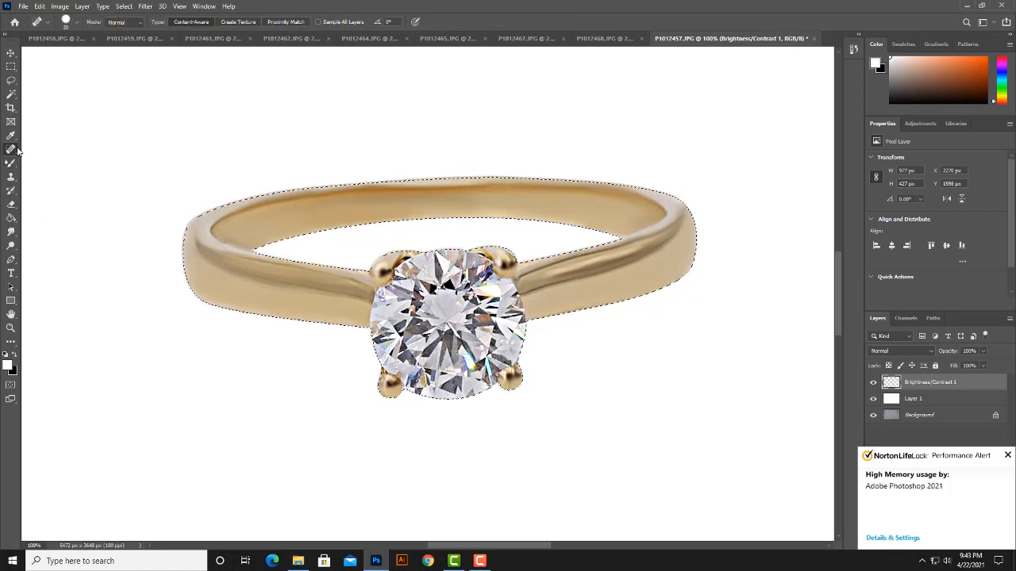
pyautogui.rightClick(10, 149)
pyautogui.click(54, 155)
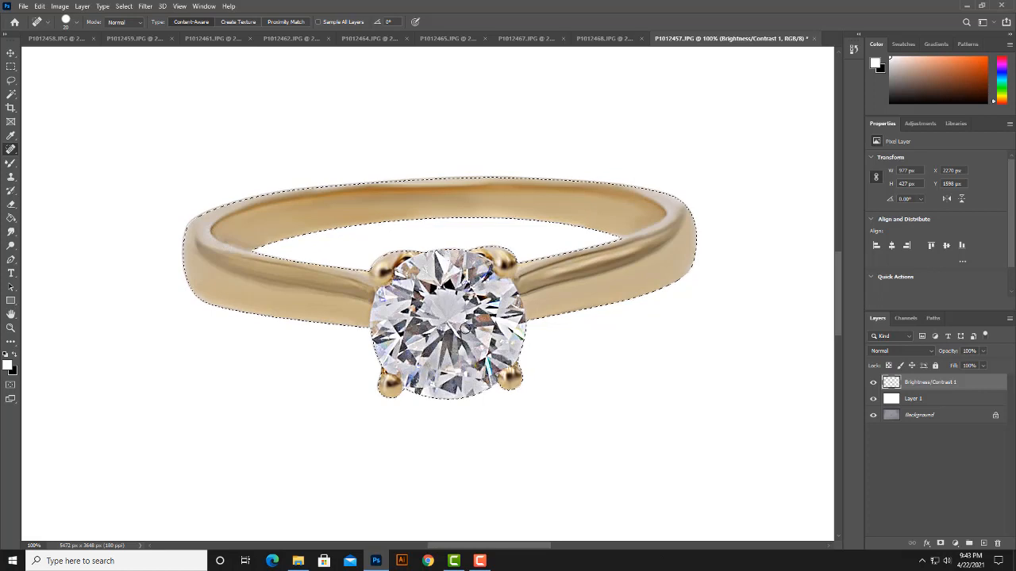
pyautogui.scroll(-5, 463, 326)
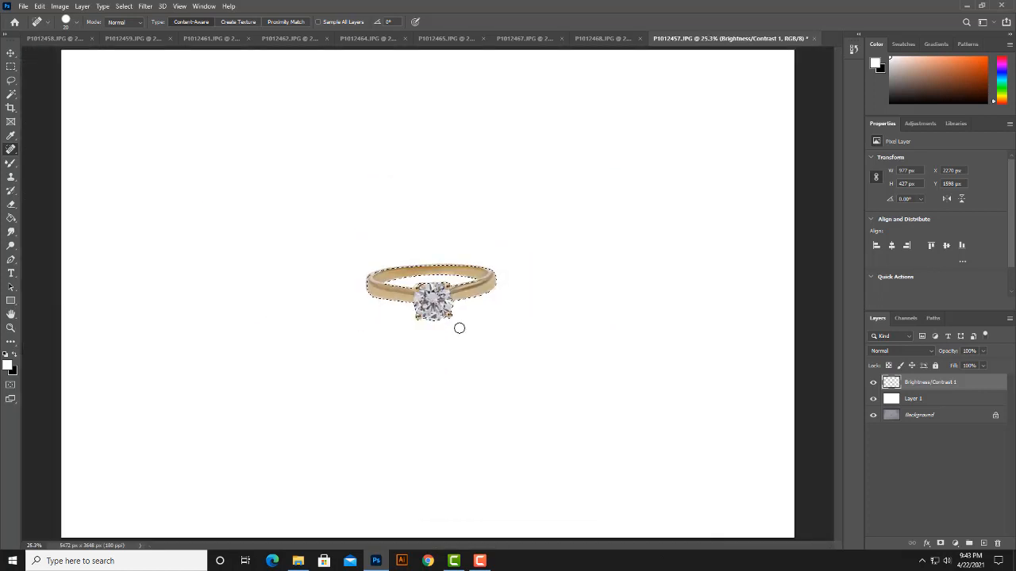
# Step: Lighten the ring's midtones with the Dodge tool at 50% exposure within the ring selection, and clear the selection
pyautogui.moveTo(11, 245)
pyautogui.mouseDown()
pyautogui.moveTo(44, 269)
pyautogui.moveTo(52, 246)
pyautogui.mouseUp()
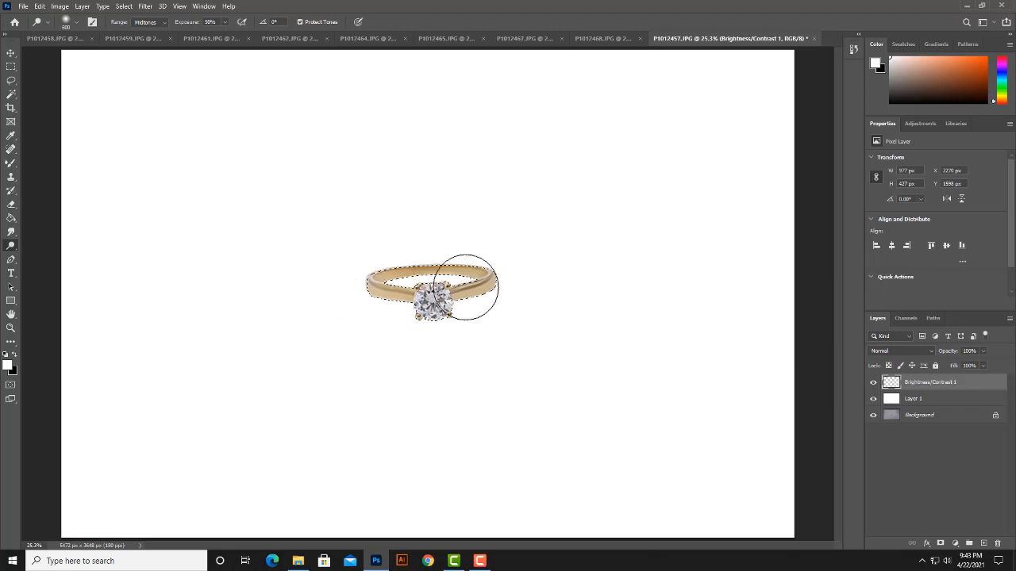
pyautogui.hotkey('ctrl', 'd')
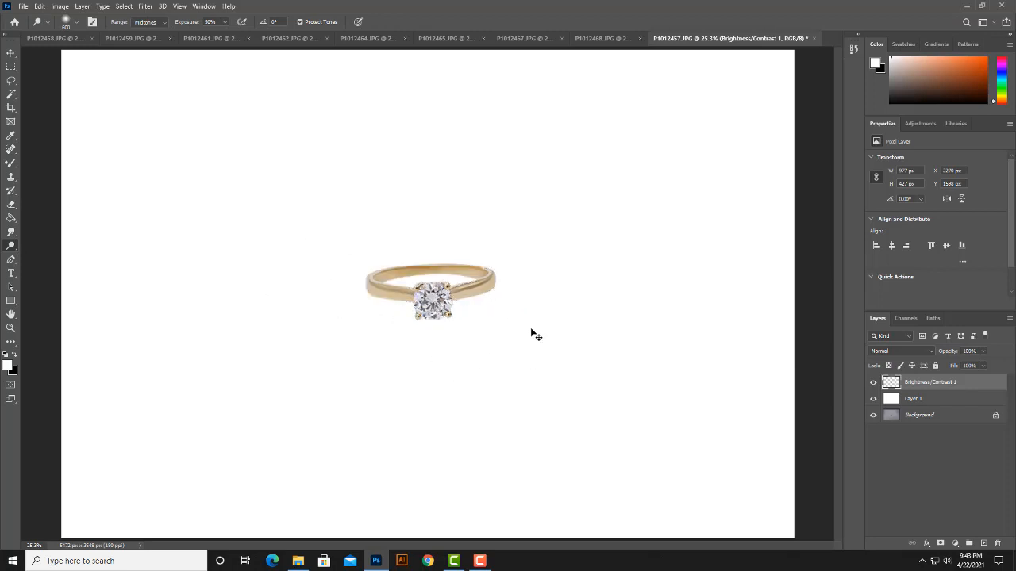
pyautogui.keyDown('ctrl'); pyautogui.click(893, 383); pyautogui.keyUp('ctrl')
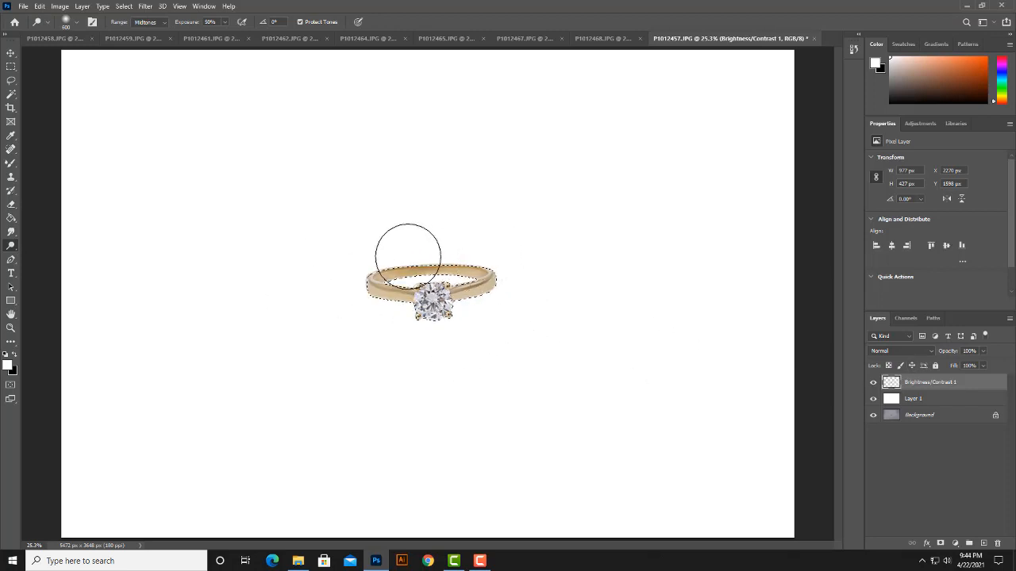
pyautogui.hotkey('ctrl', 'd')
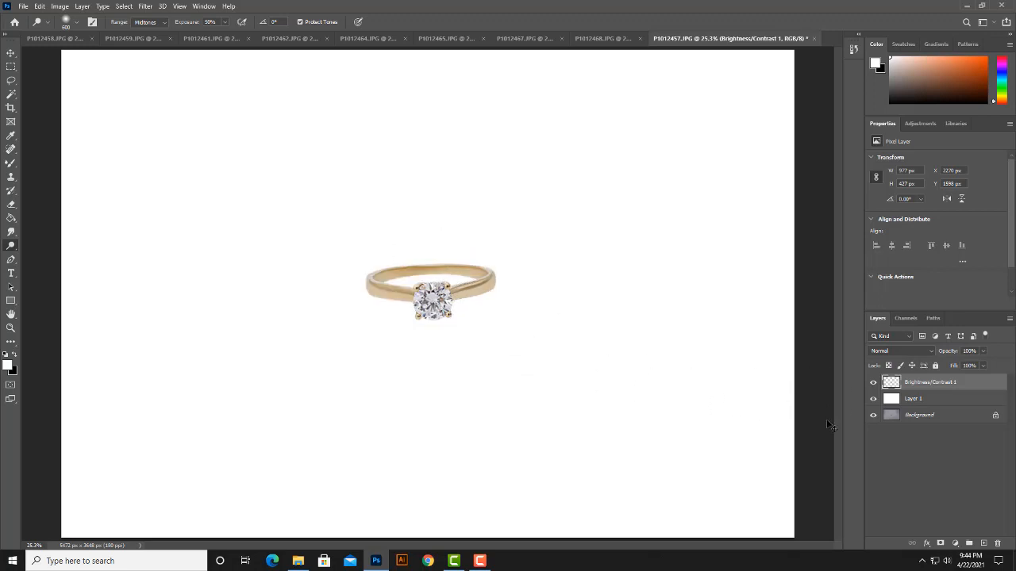
# Step: Move the ring slightly up and place a vertically flipped duplicate directly below it, scaled to about 80% height
pyautogui.click(11, 53)
pyautogui.moveTo(482, 297)
pyautogui.mouseDown()
pyautogui.moveTo(466, 281)
pyautogui.moveTo(412, 276)
pyautogui.moveTo(481, 263)
pyautogui.moveTo(480, 292)
pyautogui.mouseUp()
pyautogui.hotkey('ctrl', 'j')
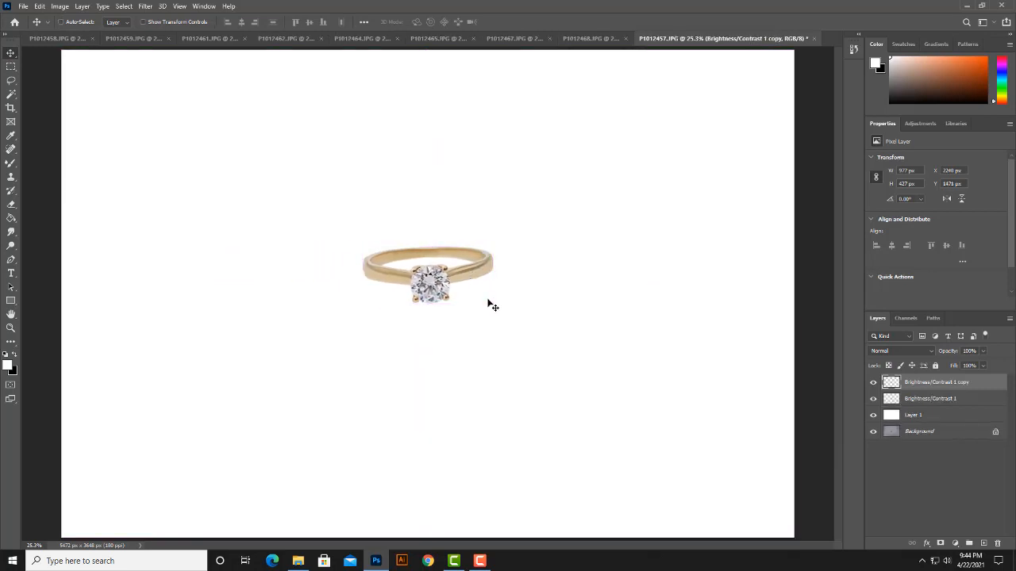
pyautogui.hotkey('ctrl', 't')
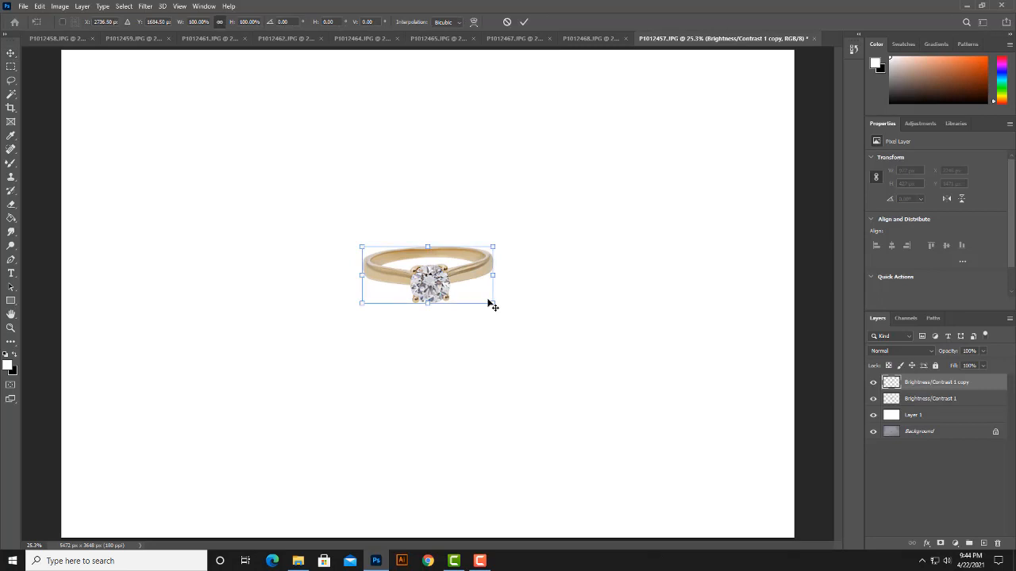
pyautogui.moveTo(428, 247); pyautogui.dragTo(436, 348)
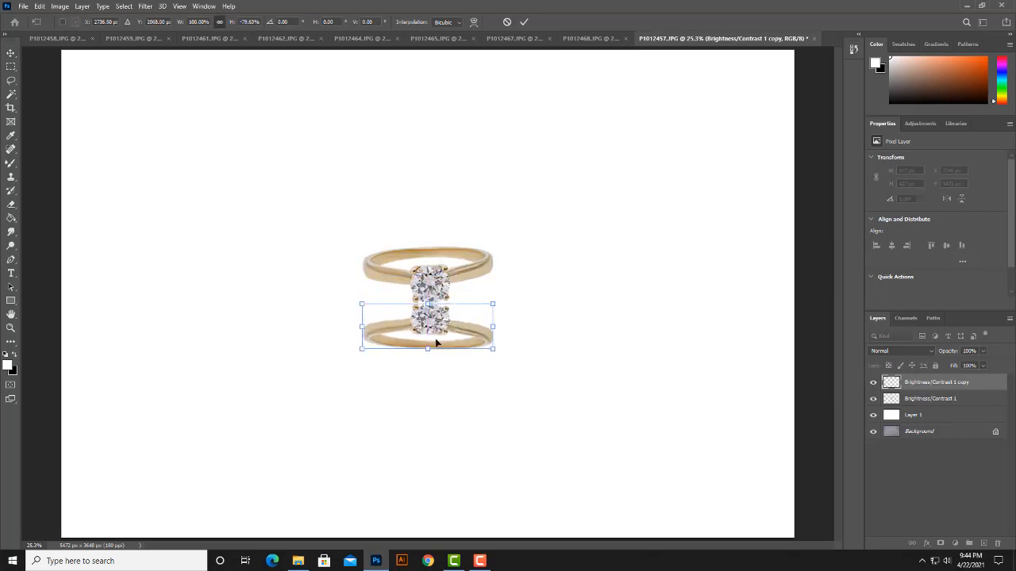
pyautogui.press('Return')
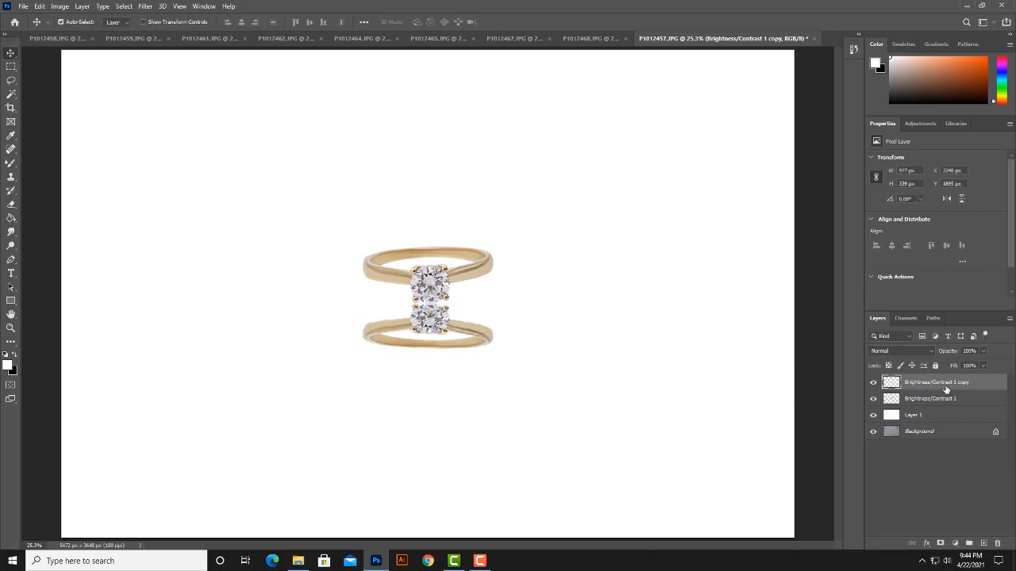
# Step: Reduce the flipped ring copy's opacity to 33%
pyautogui.click(983, 353)
pyautogui.moveTo(983, 366); pyautogui.dragTo(953, 365)
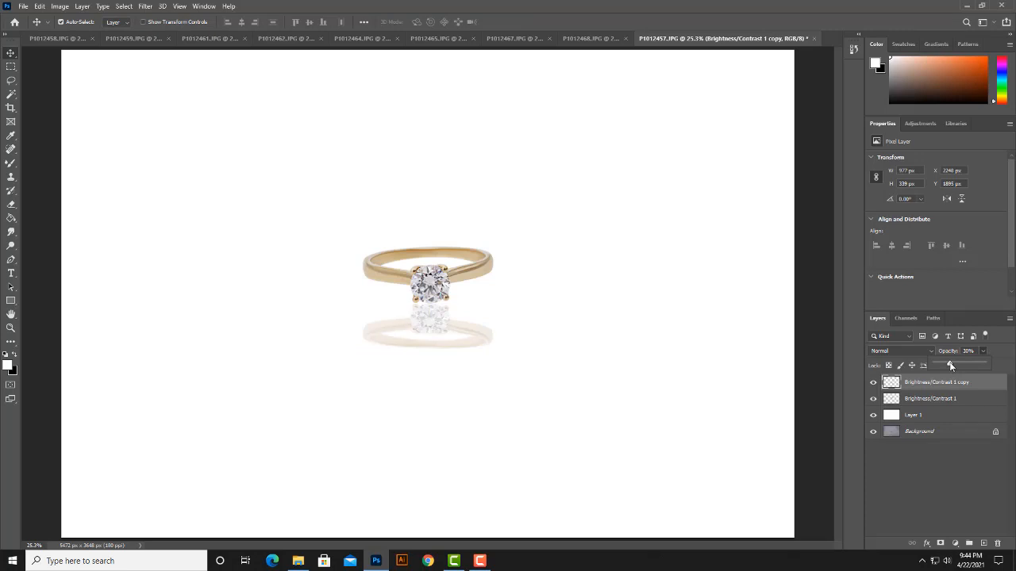
pyautogui.click(933, 383)
# Step: Erase the lower part of the reflection with a soft size 400 eraser, keeping only a faint trace under the diamond
pyautogui.click(10, 207)
pyautogui.click(49, 206)
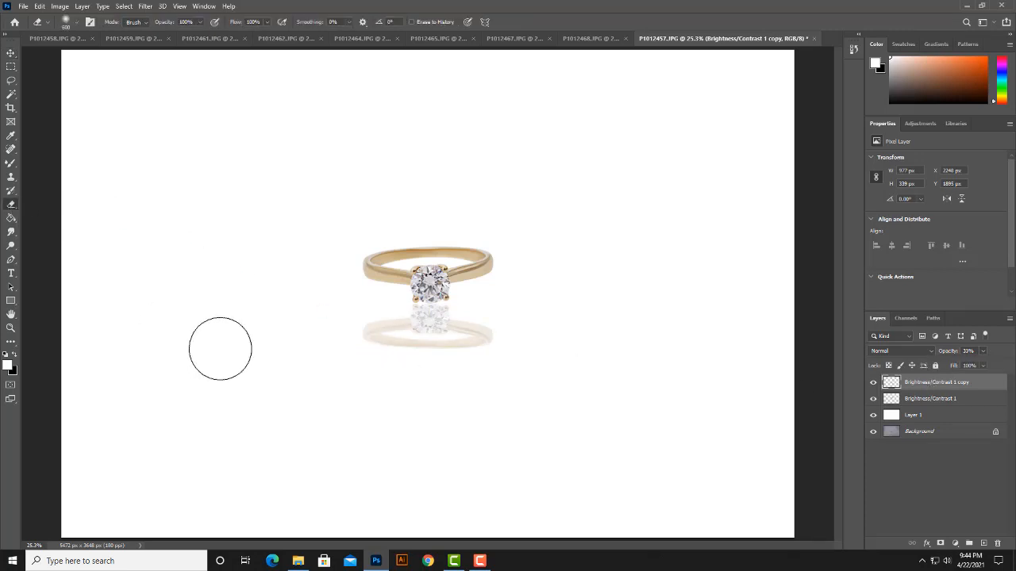
pyautogui.press('[')
pyautogui.press('[')
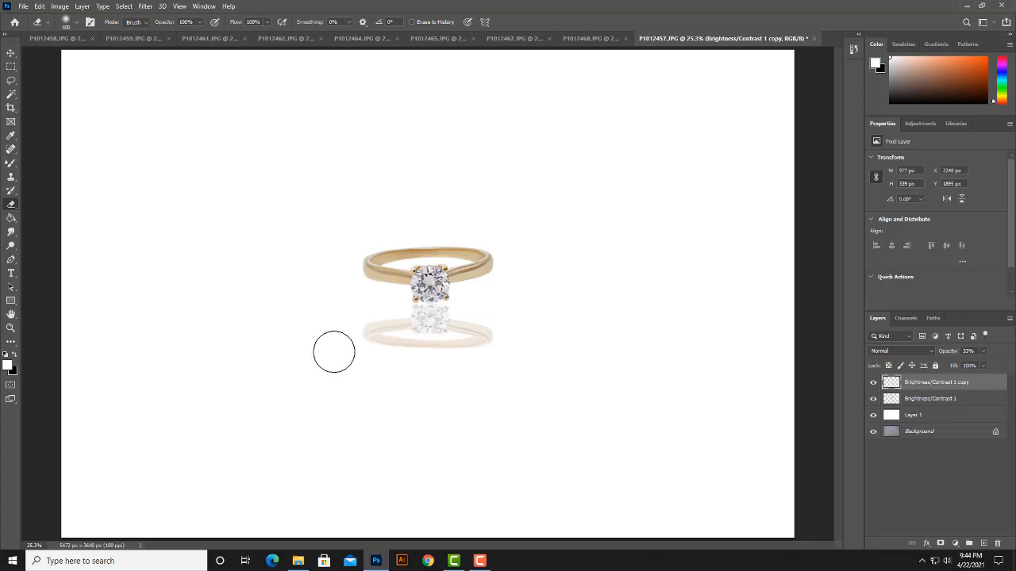
pyautogui.moveTo(362, 350)
pyautogui.mouseDown()
pyautogui.moveTo(363, 341)
pyautogui.moveTo(488, 345)
pyautogui.moveTo(405, 347)
pyautogui.moveTo(477, 344)
pyautogui.moveTo(446, 340)
pyautogui.mouseUp()
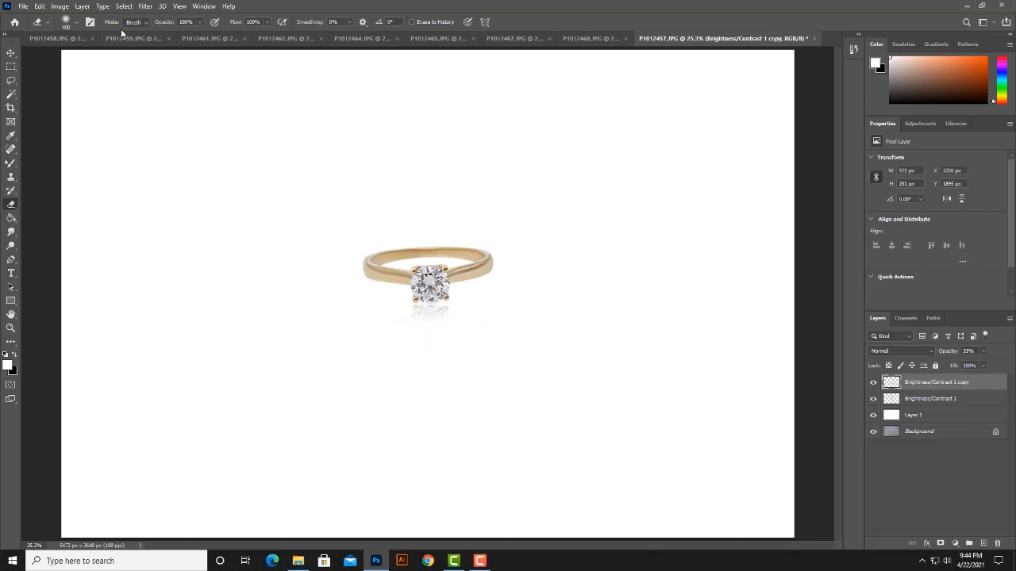
# Step: Save a JPEG copy named P1012457 in Teil2's New folder at maximum quality 12 with the Baseline ("Standard") format
pyautogui.click(23, 7)
pyautogui.click(44, 133)
pyautogui.doubleClick(234, 259)
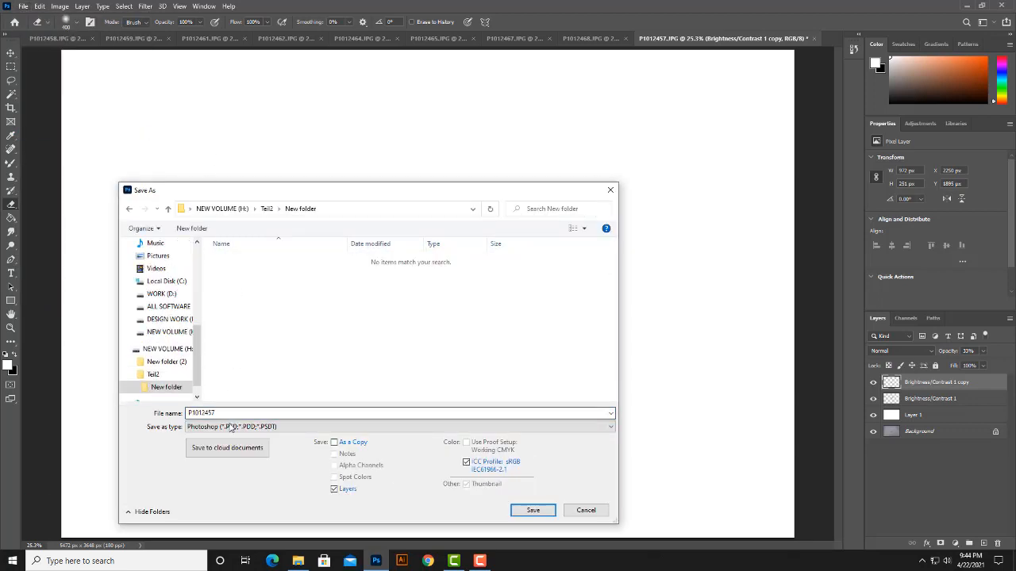
pyautogui.click(230, 427)
pyautogui.click(238, 264)
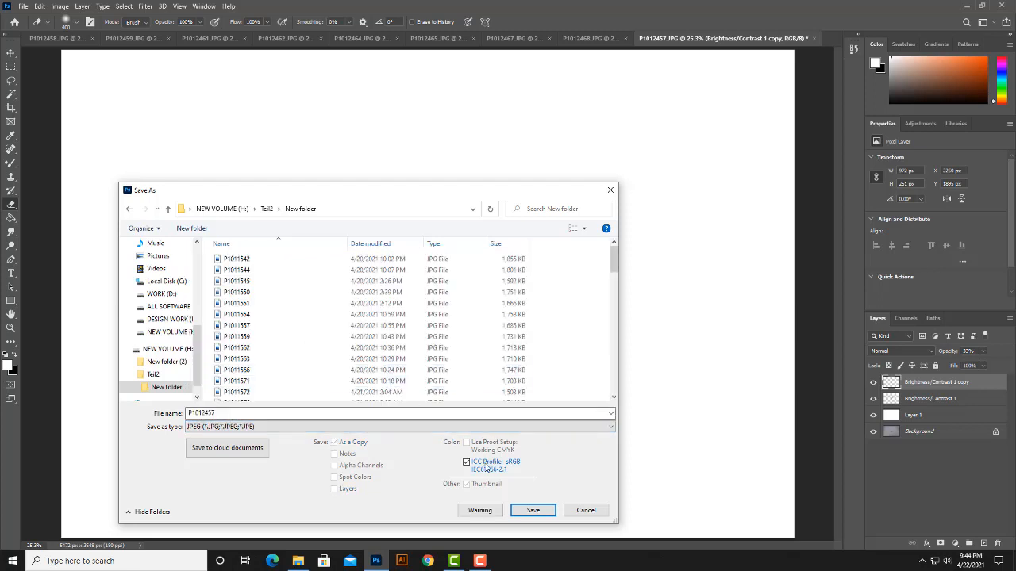
pyautogui.click(529, 510)
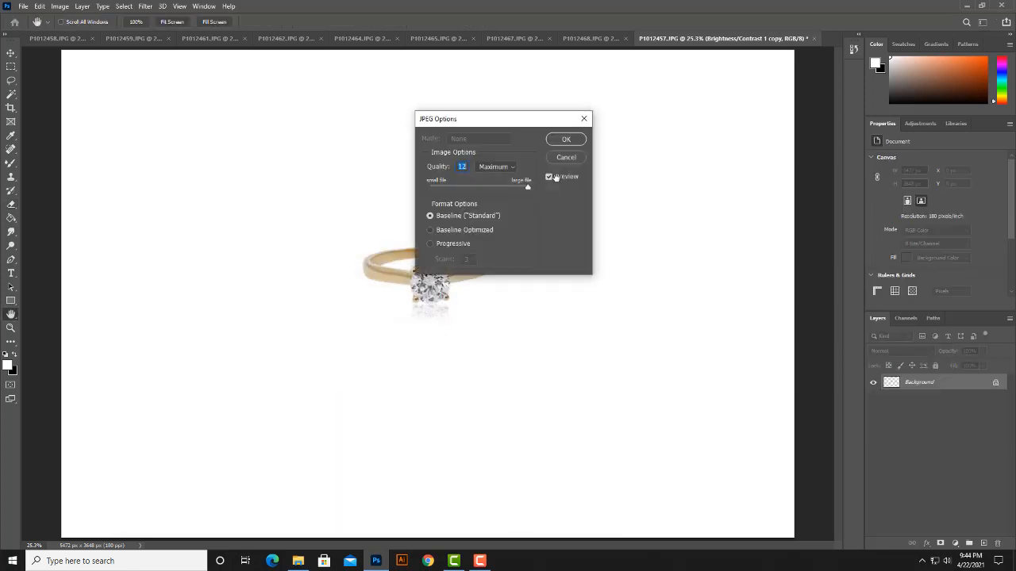
pyautogui.click(566, 139)
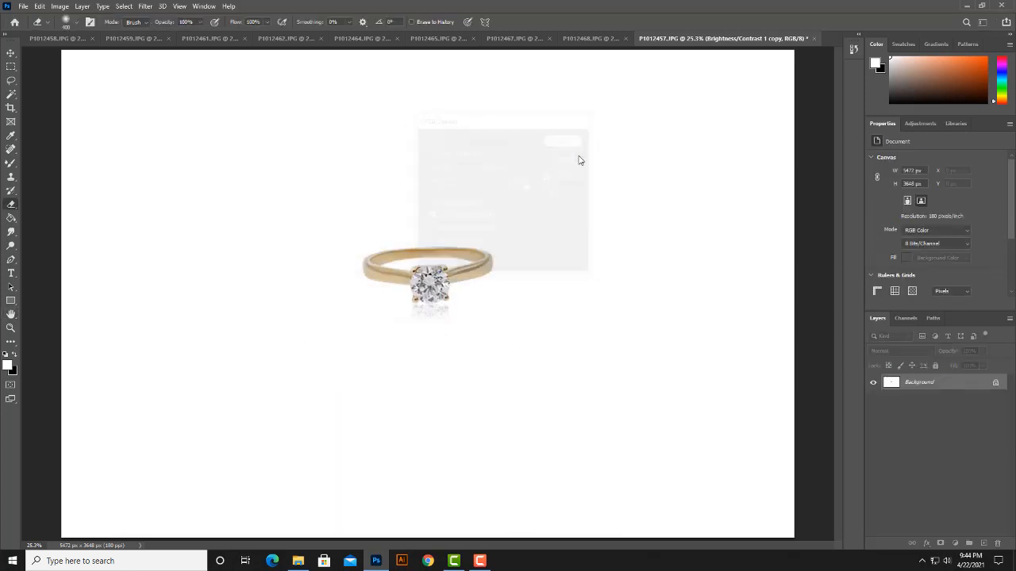
# Step: Close the document, saving its changes as the Photoshop file P1012457 in the Teil2 folder
pyautogui.click(815, 39)
pyautogui.click(462, 210)
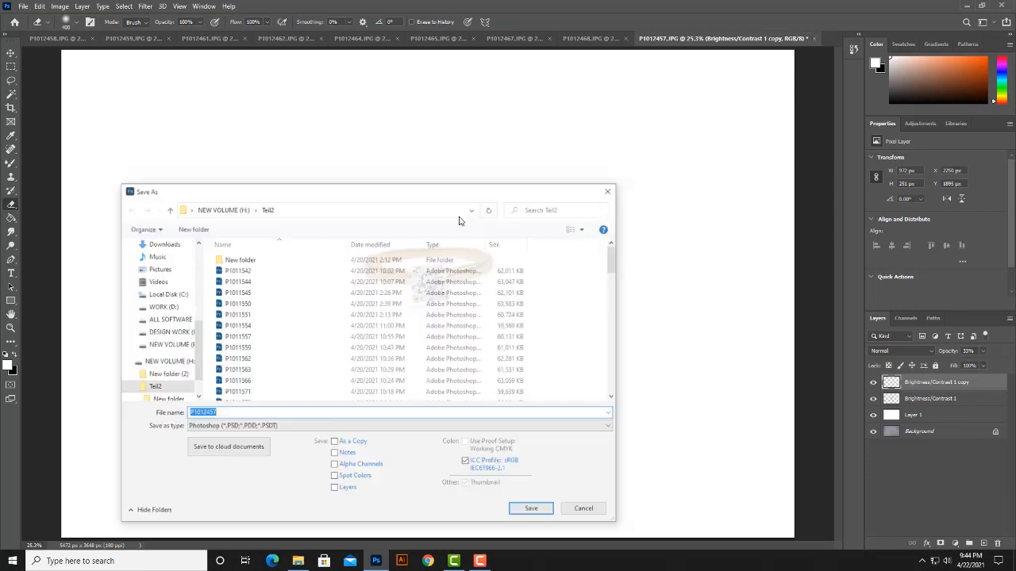
pyautogui.click(531, 508)
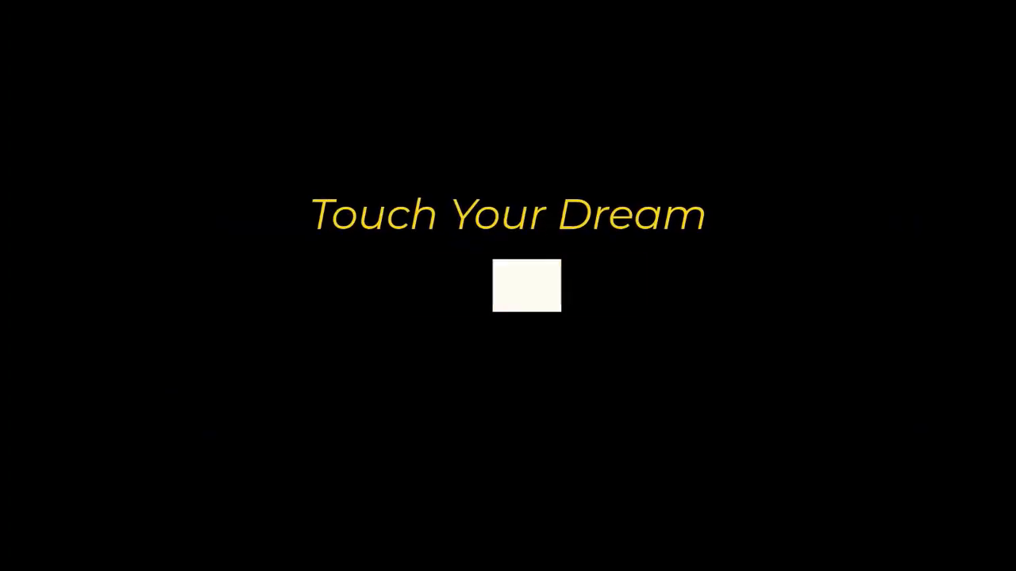